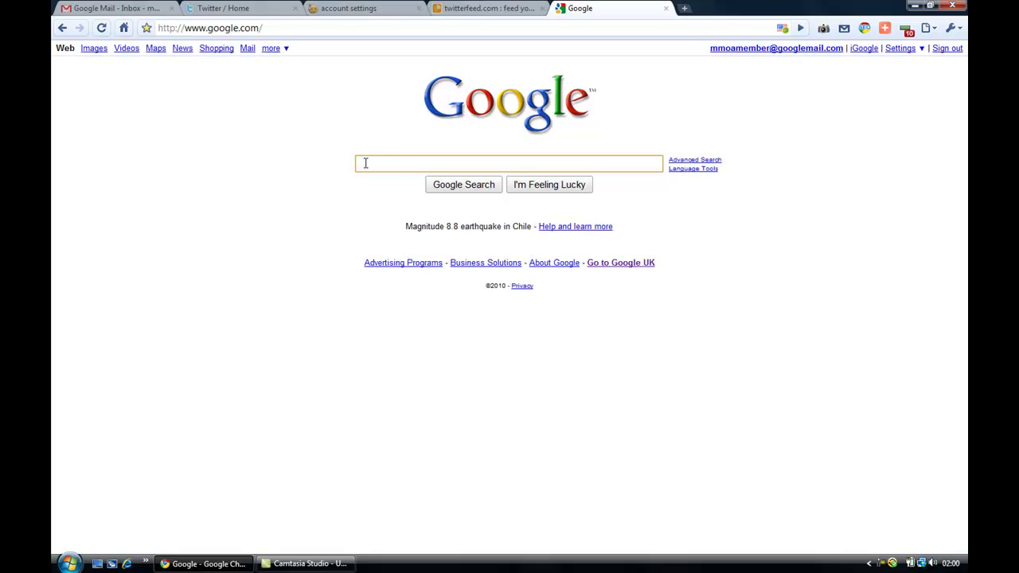
# Step: Search Google for "make money online" and switch to the news results for that query
pyautogui.write('make ')
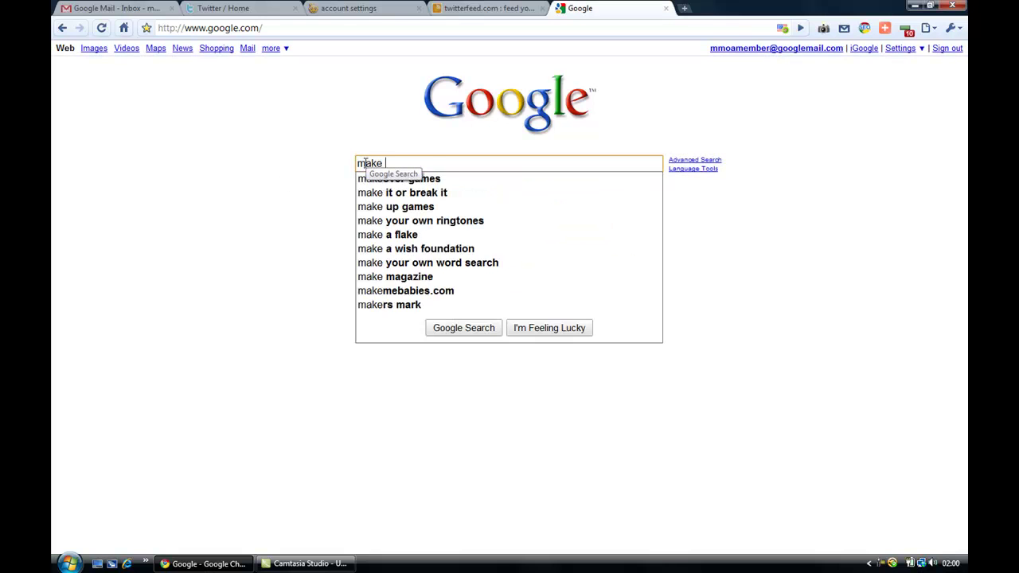
pyautogui.write('money ')
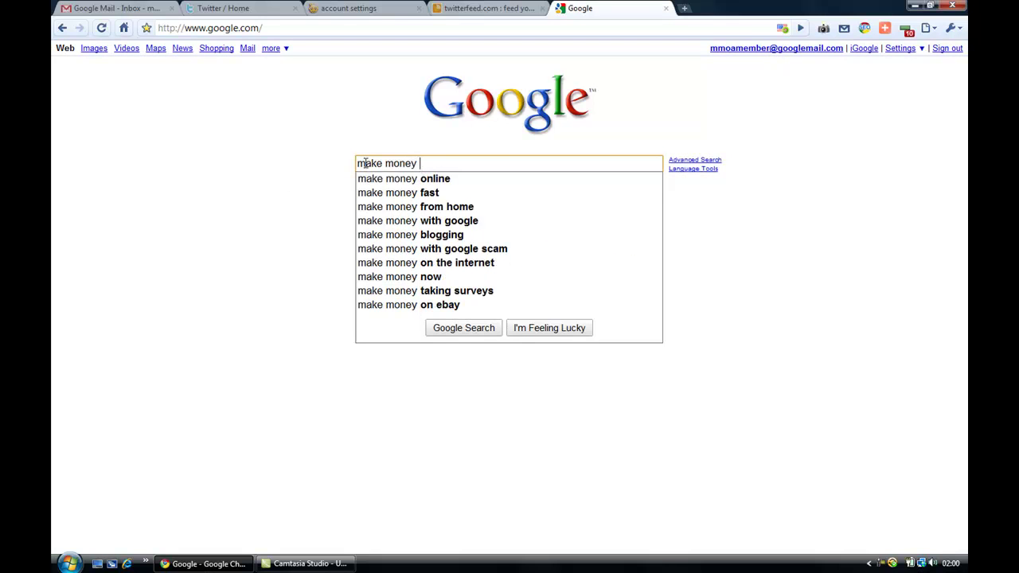
pyautogui.write('online')
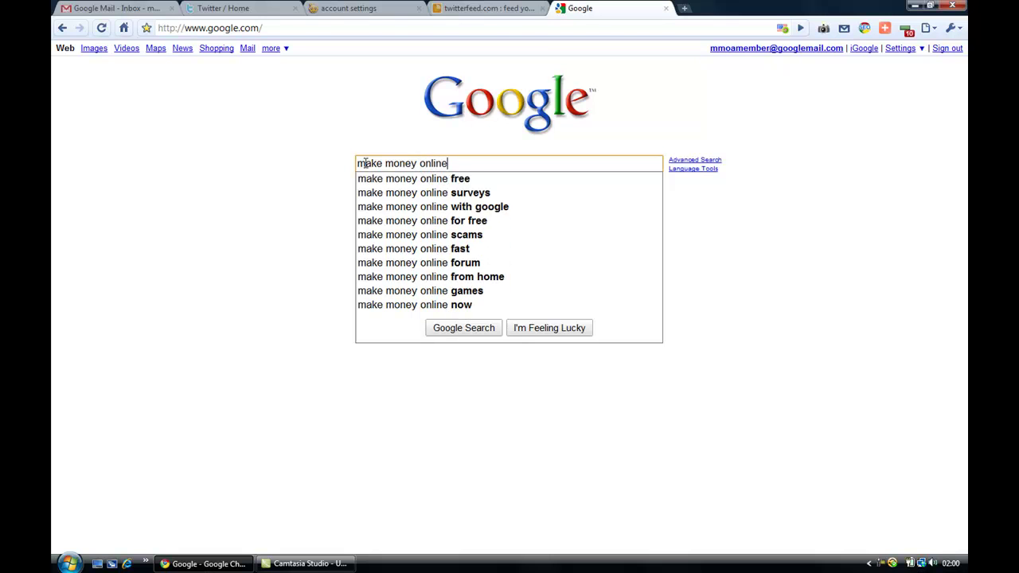
pyautogui.press('Return')
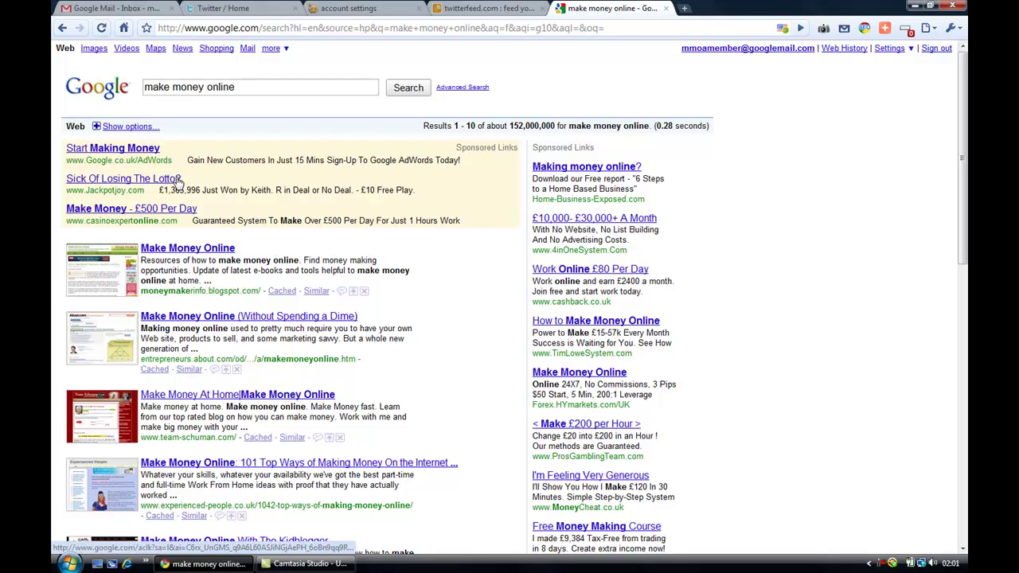
pyautogui.click(183, 50)
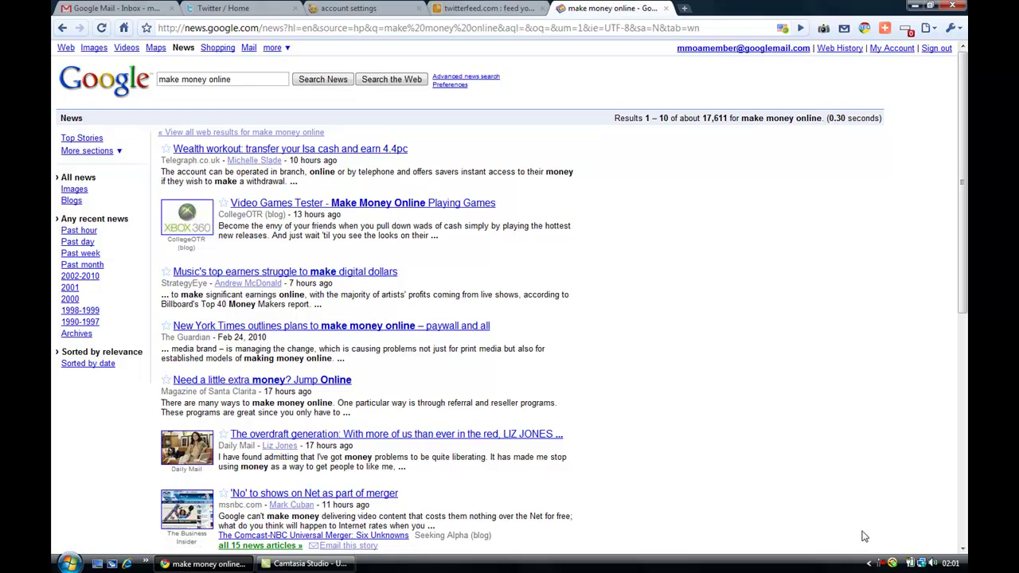
# Step: Look through the first page of news results for "make money online", from the first story to the last
pyautogui.click(963, 551)
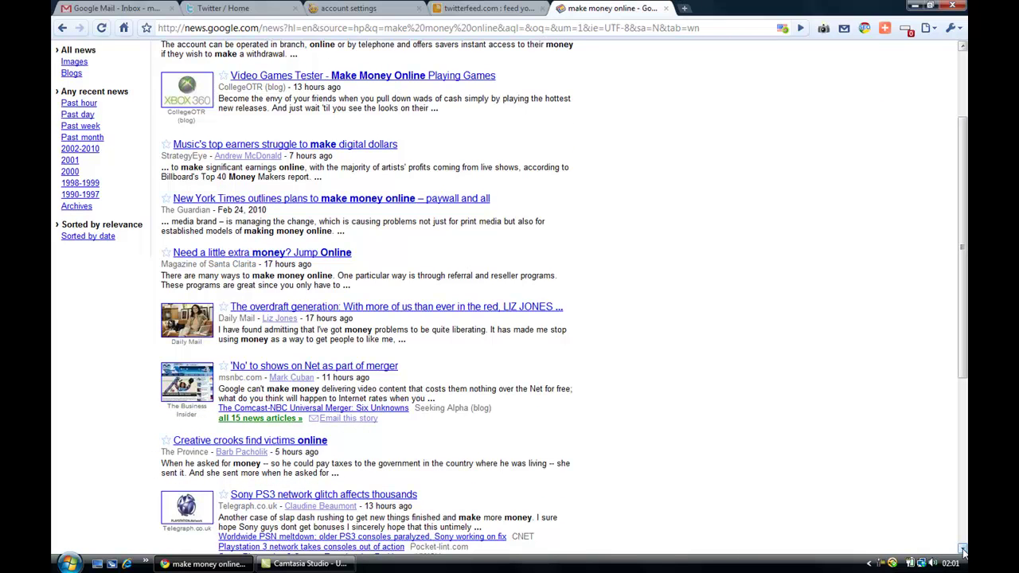
pyautogui.click(963, 550)
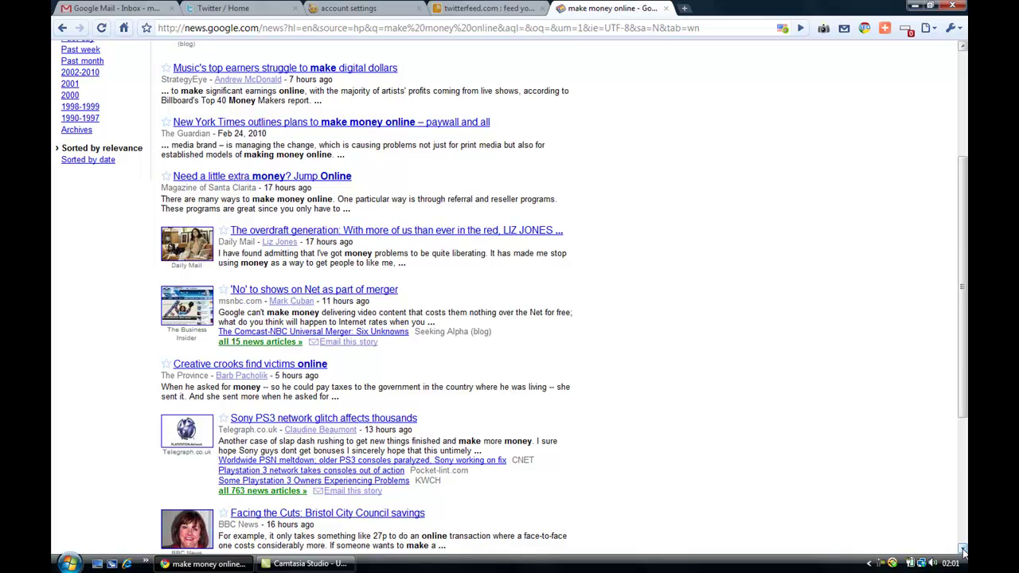
pyautogui.click(963, 551)
pyautogui.click(963, 551)
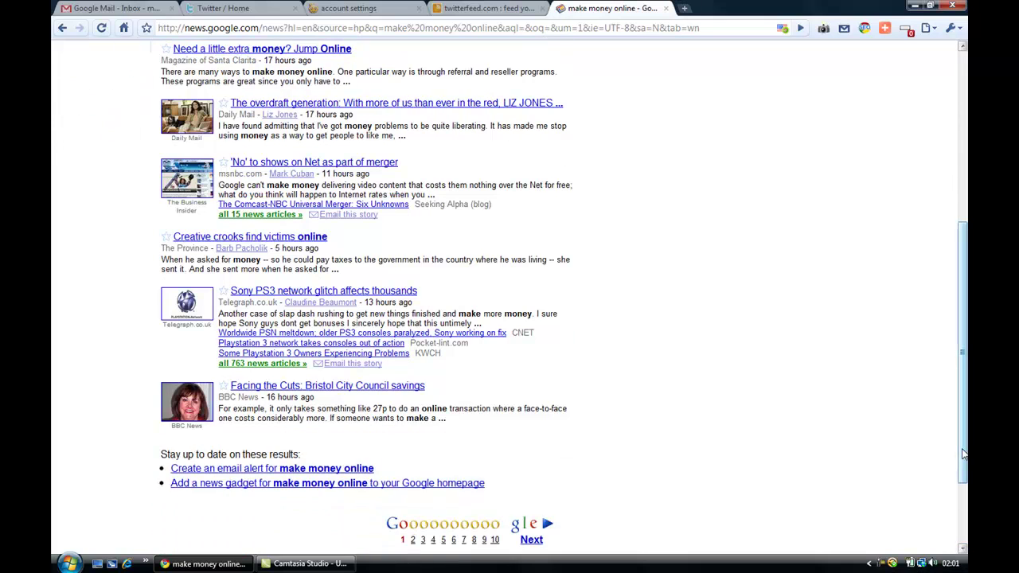
pyautogui.click(963, 487)
pyautogui.moveTo(963, 487); pyautogui.dragTo(965, 296)
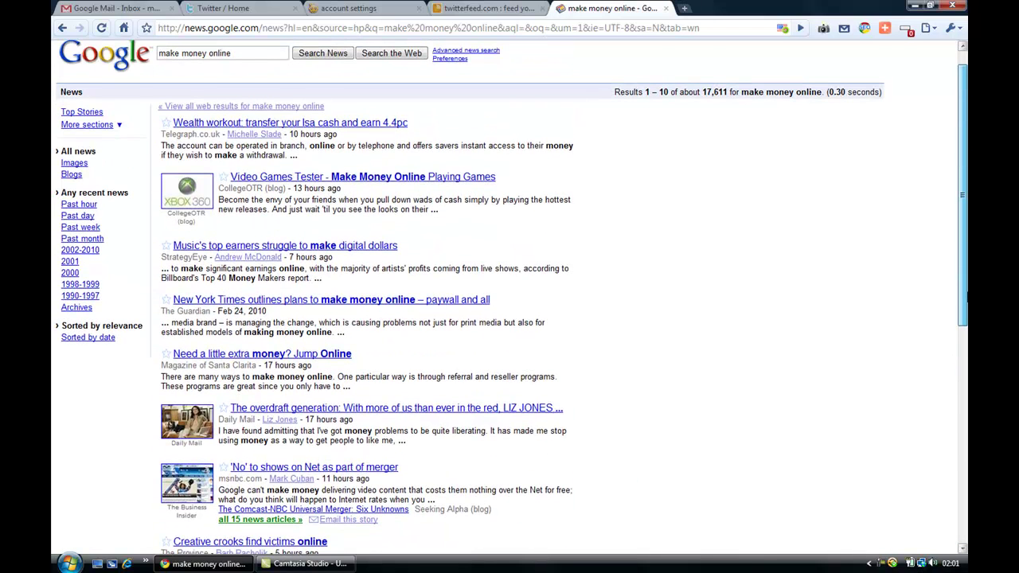
pyautogui.moveTo(965, 296); pyautogui.dragTo(967, 369)
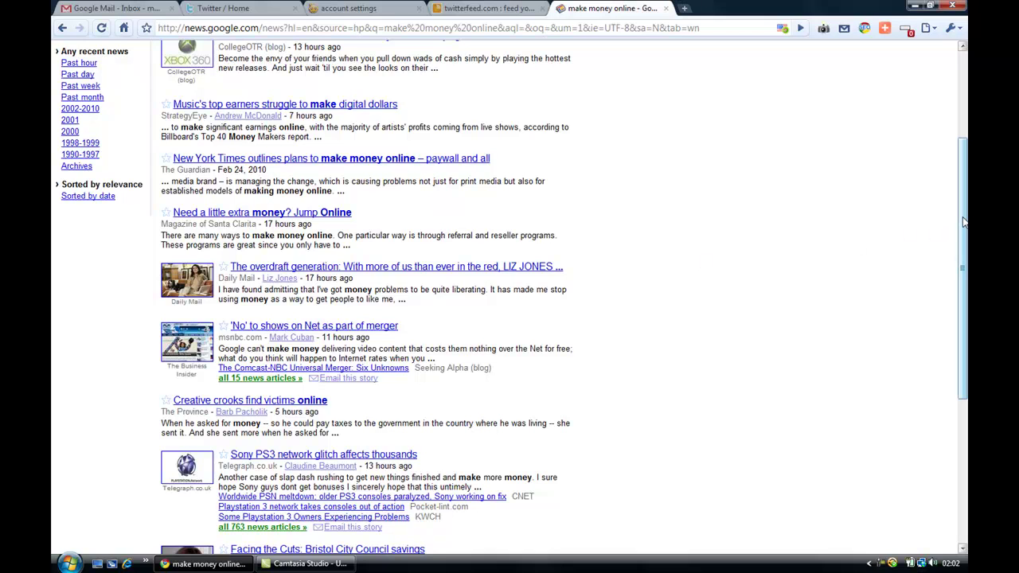
pyautogui.moveTo(963, 221); pyautogui.dragTo(963, 134)
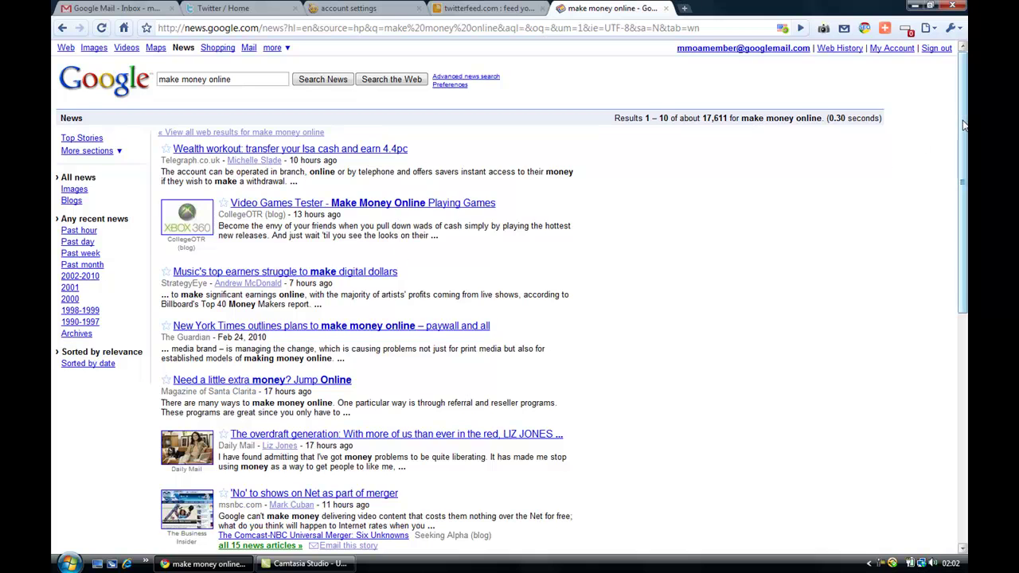
pyautogui.moveTo(963, 125); pyautogui.dragTo(966, 311)
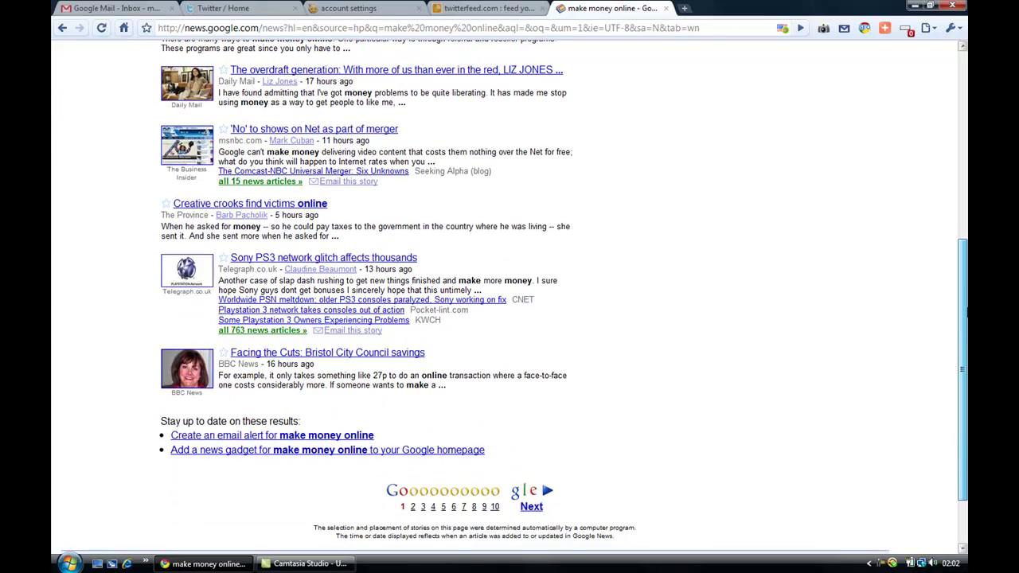
pyautogui.scroll(5, 590, 143)
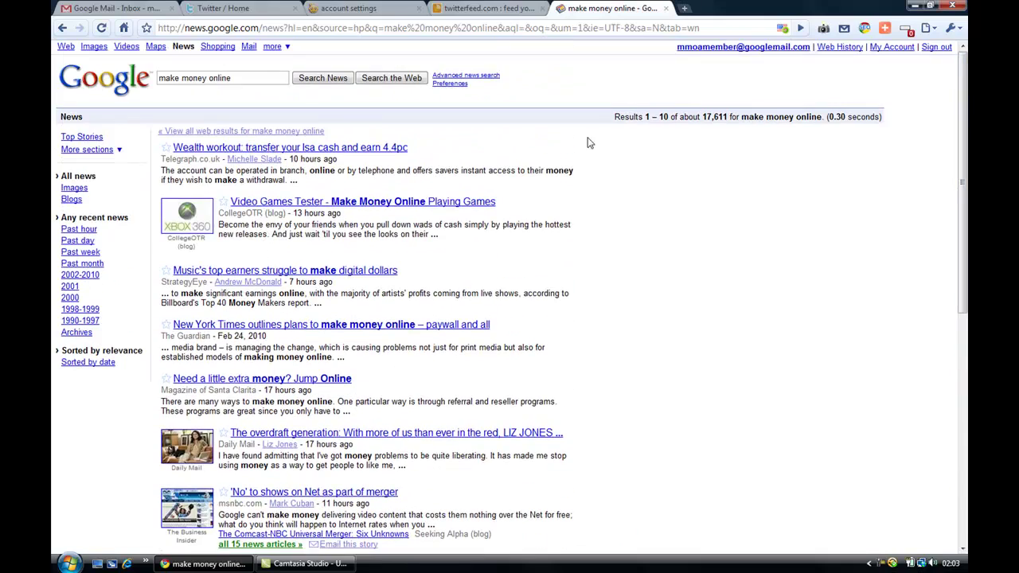
# Step: Leave the news results, return to Google web search and search for "make money online"
pyautogui.click(83, 138)
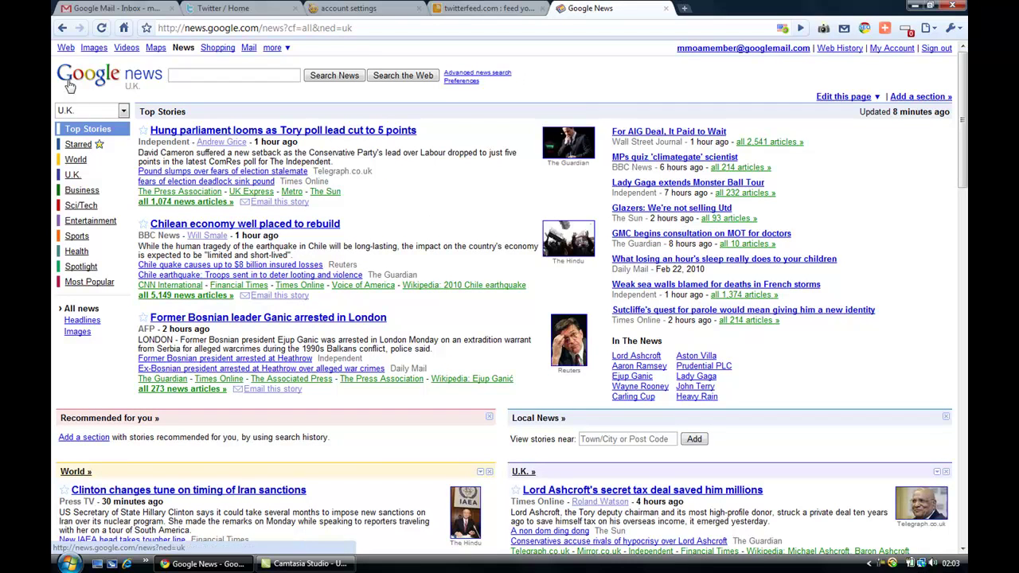
pyautogui.click(66, 49)
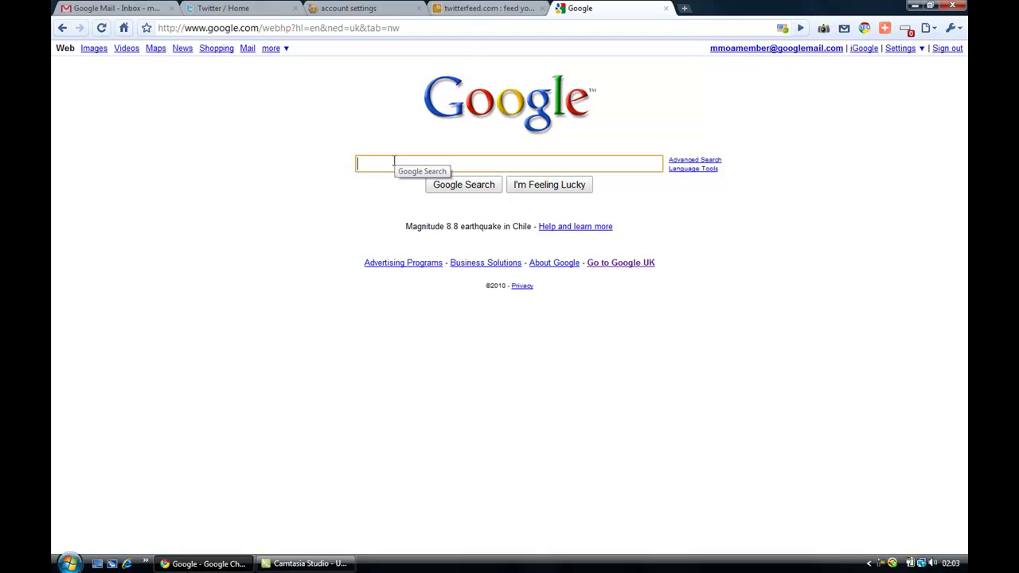
pyautogui.write('make')
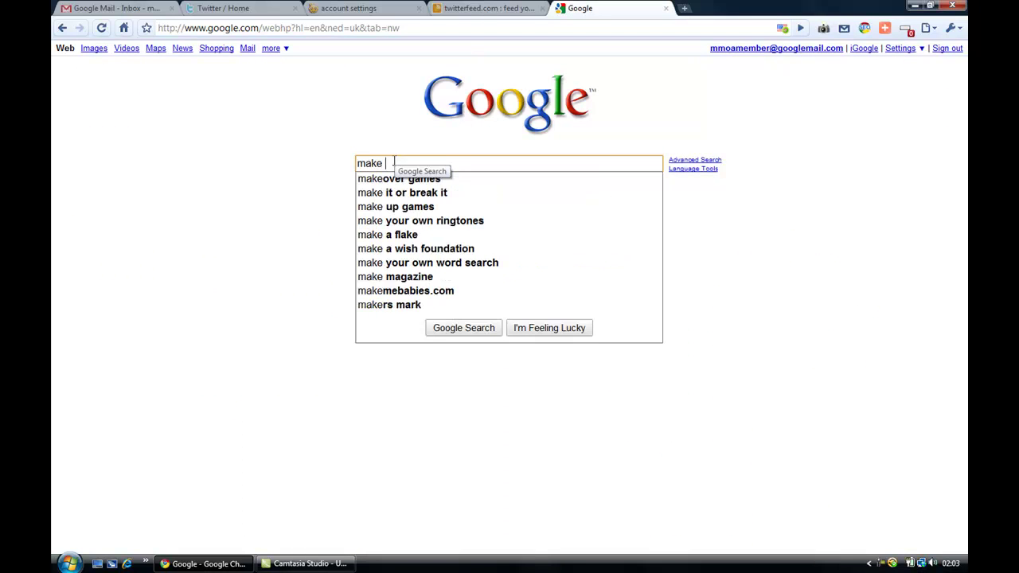
pyautogui.write(' money onlione')
pyautogui.press('BackSpace')
pyautogui.press('BackSpace')
pyautogui.press('BackSpace')
pyautogui.press('BackSpace')
pyautogui.write('ine')
pyautogui.press('Return')
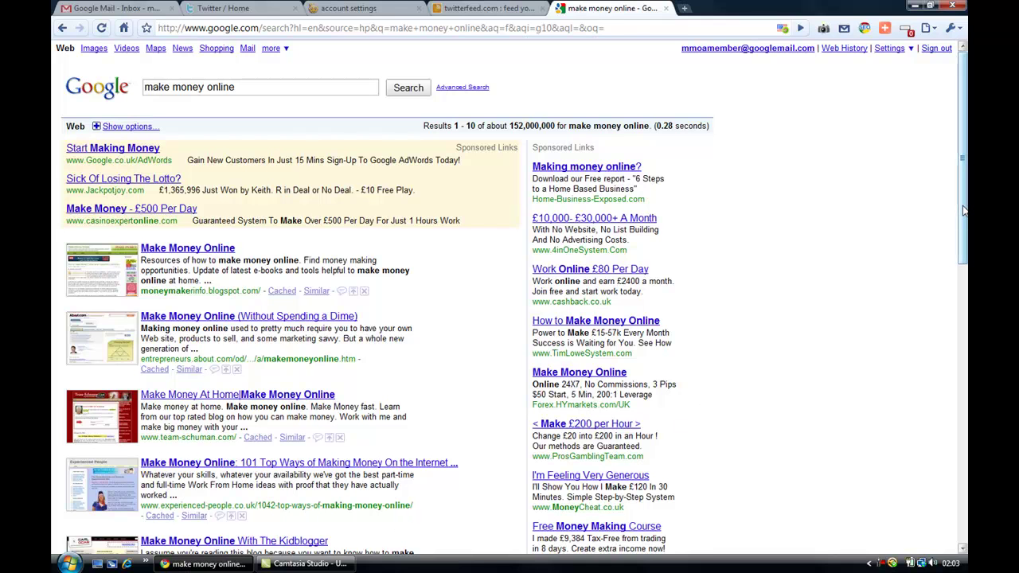
# Step: Review the web results and open the About.com article "Make Money Online (Without Spending a Dime)"
pyautogui.moveTo(963, 209); pyautogui.dragTo(966, 350)
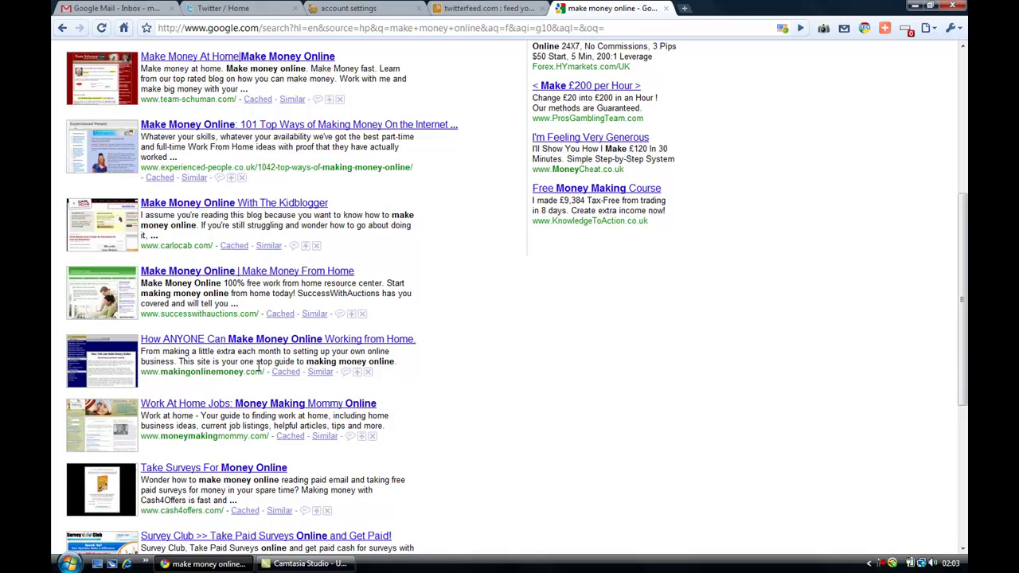
pyautogui.moveTo(962, 317); pyautogui.dragTo(966, 239)
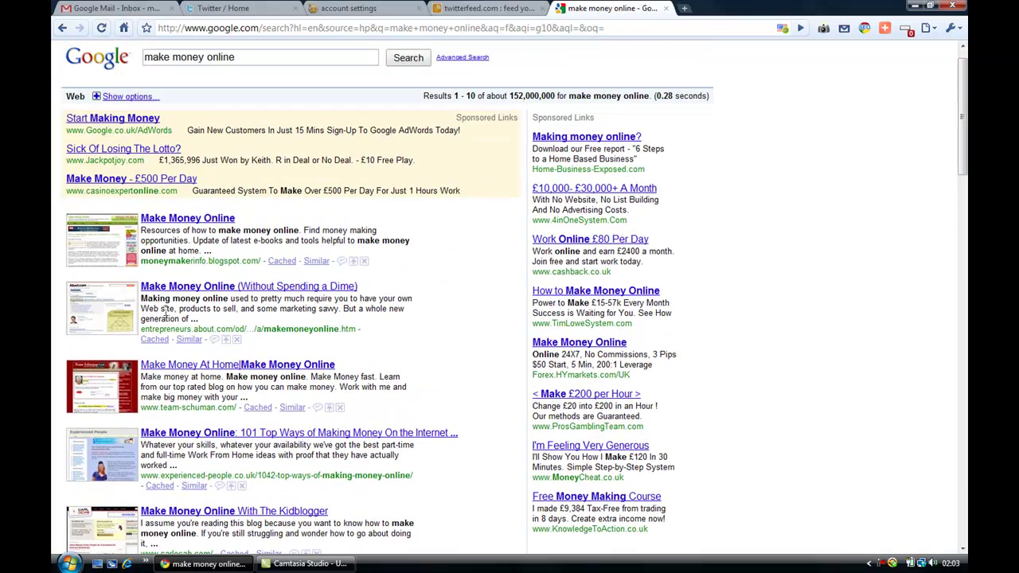
pyautogui.click(177, 287)
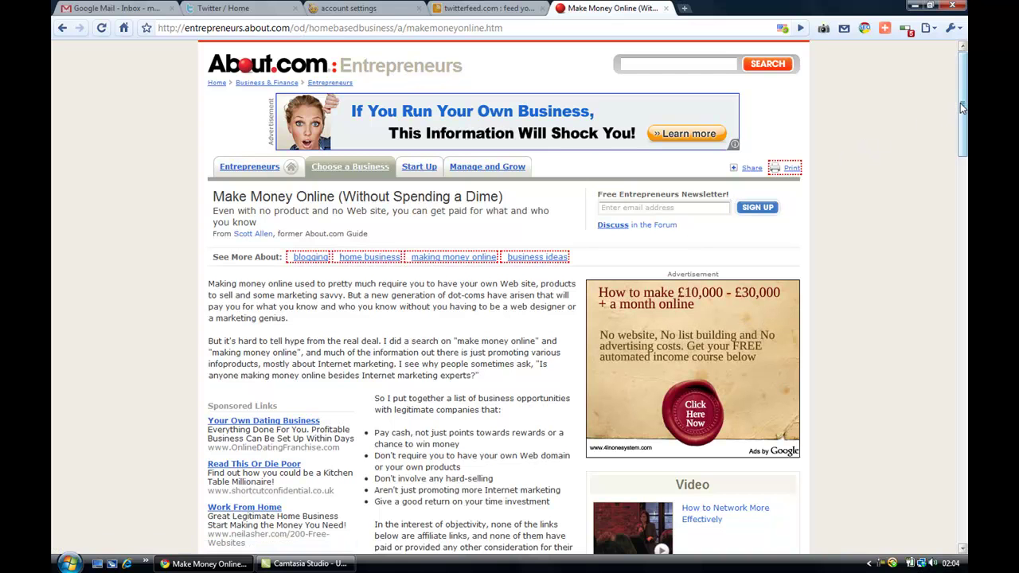
# Step: Check the article's SEO statistics with the browser extension, including indexed pages, backlinks, traffic and rank
pyautogui.moveTo(959, 103)
pyautogui.mouseDown()
pyautogui.moveTo(962, 140)
pyautogui.moveTo(961, 121)
pyautogui.mouseUp()
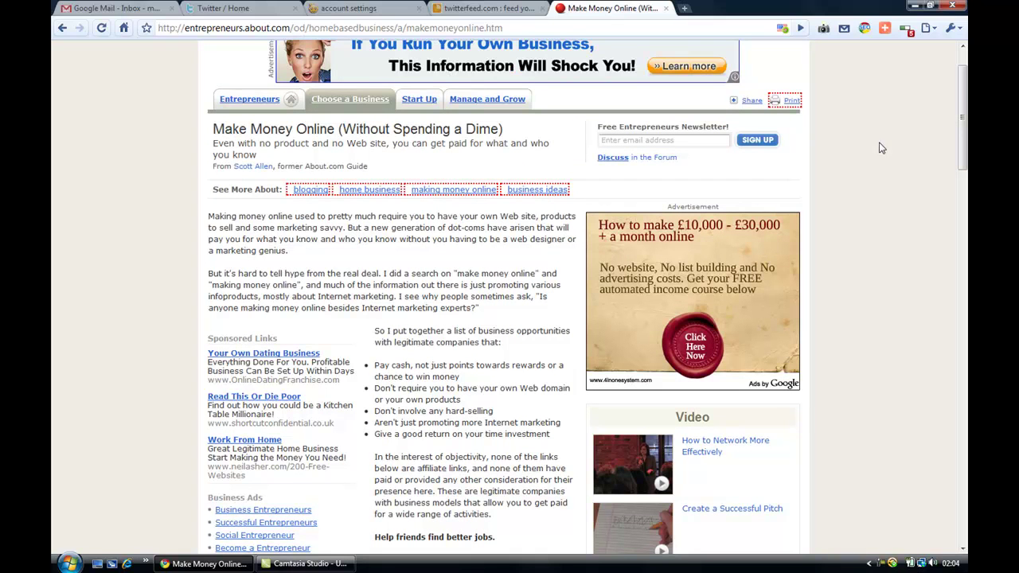
pyautogui.click(865, 32)
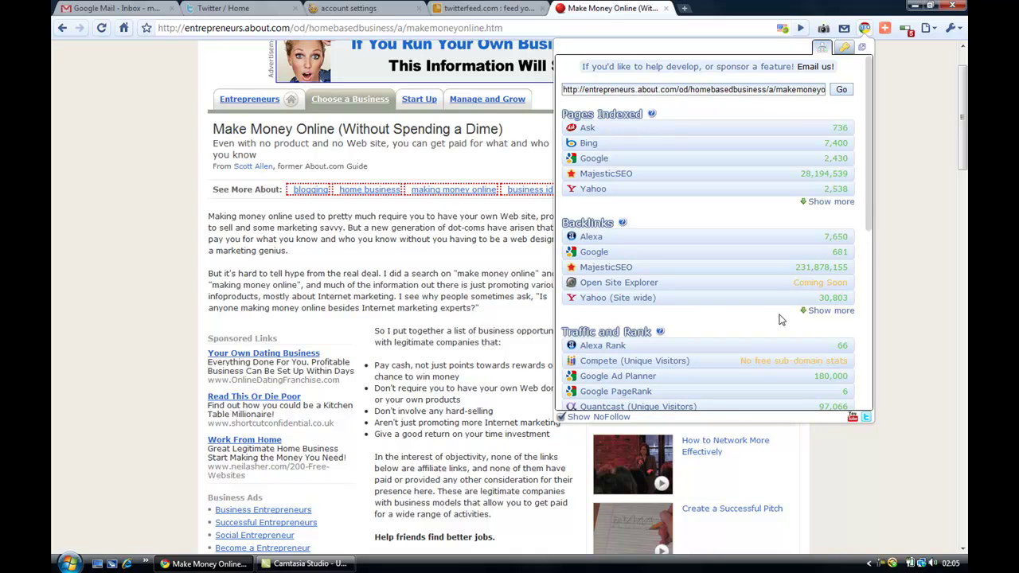
pyautogui.click(909, 145)
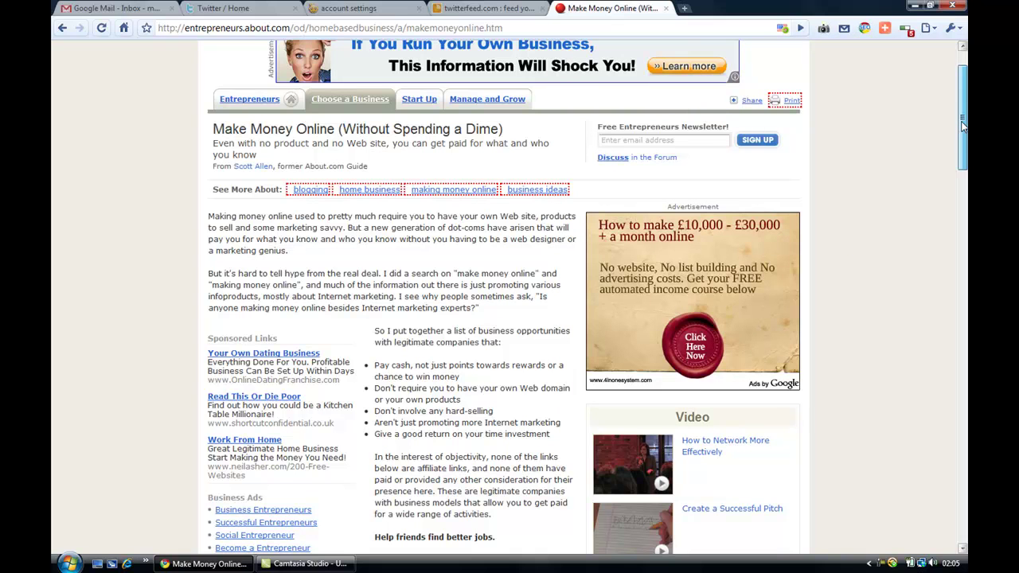
# Step: Copy the link address of the RSS link in the footer of the About.com article
pyautogui.moveTo(963, 125)
pyautogui.mouseDown()
pyautogui.moveTo(963, 143)
pyautogui.moveTo(963, 125)
pyautogui.mouseUp()
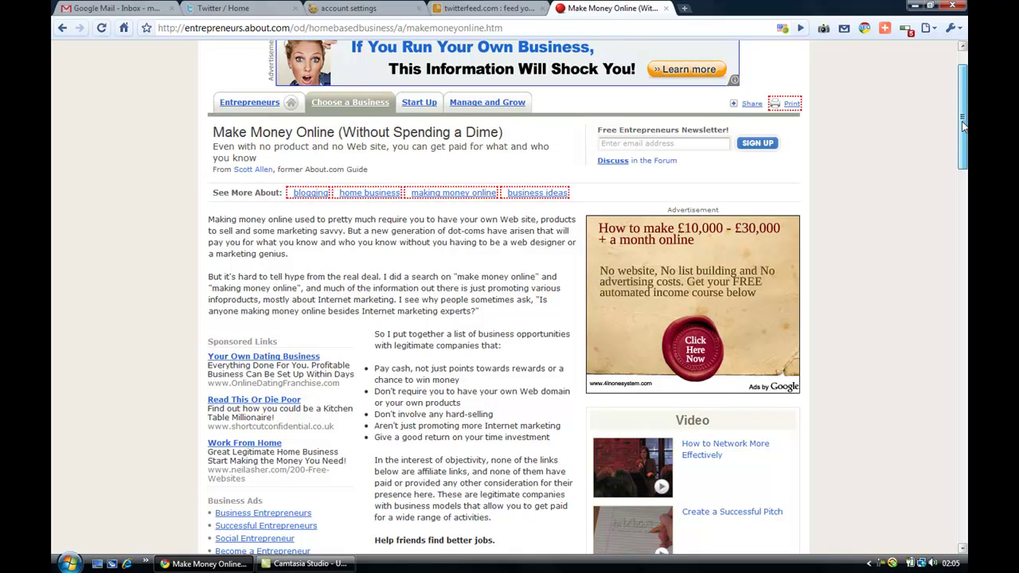
pyautogui.moveTo(963, 125); pyautogui.dragTo(963, 143)
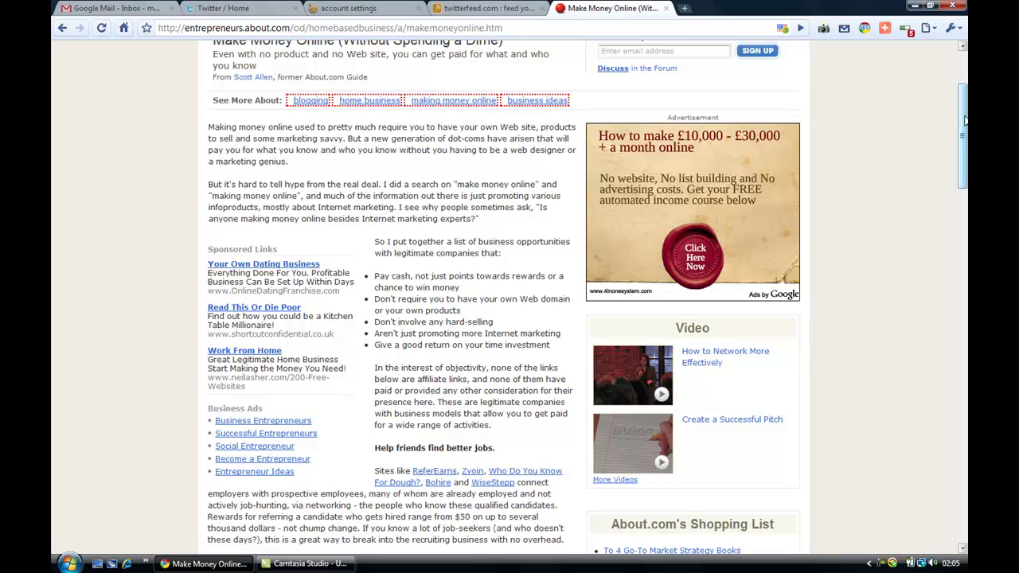
pyautogui.moveTo(963, 120); pyautogui.dragTo(963, 71)
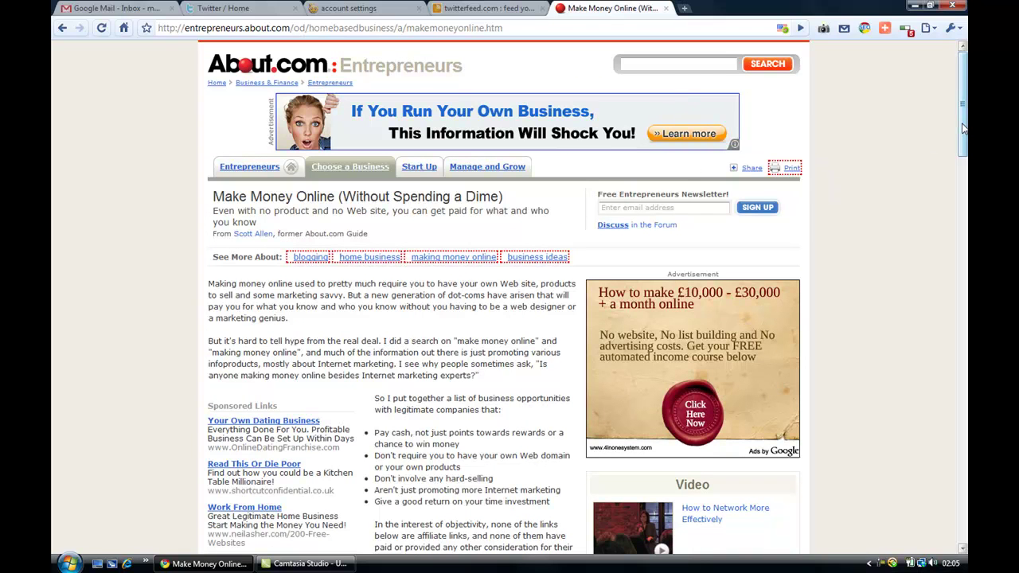
pyautogui.moveTo(963, 127); pyautogui.dragTo(953, 225)
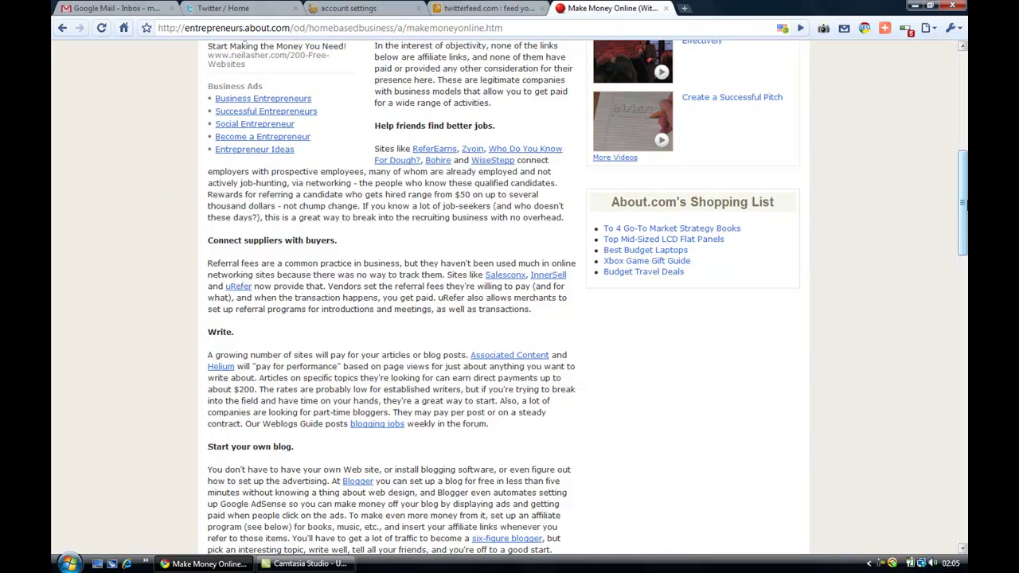
pyautogui.moveTo(963, 205); pyautogui.dragTo(964, 509)
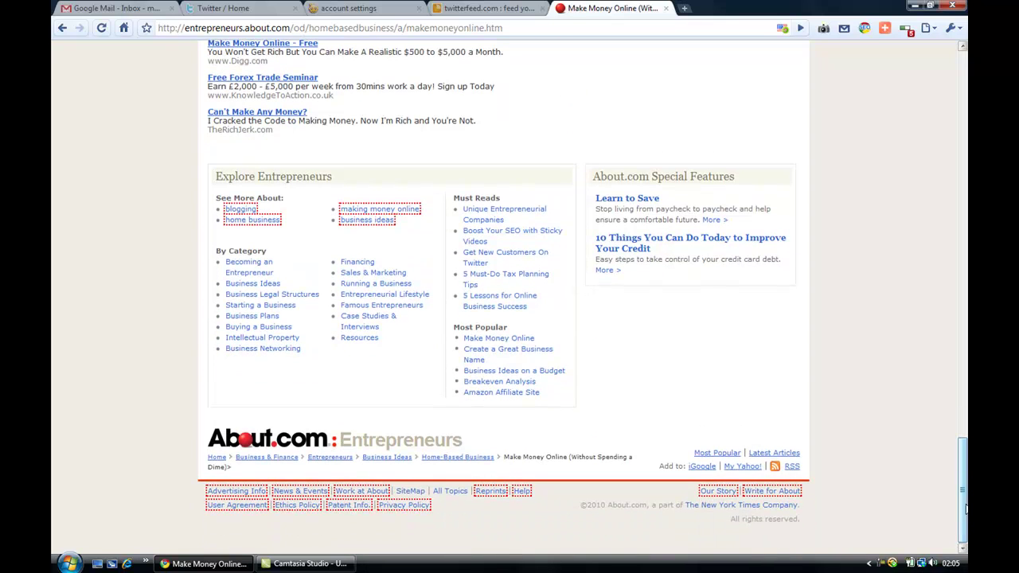
pyautogui.rightClick(792, 469)
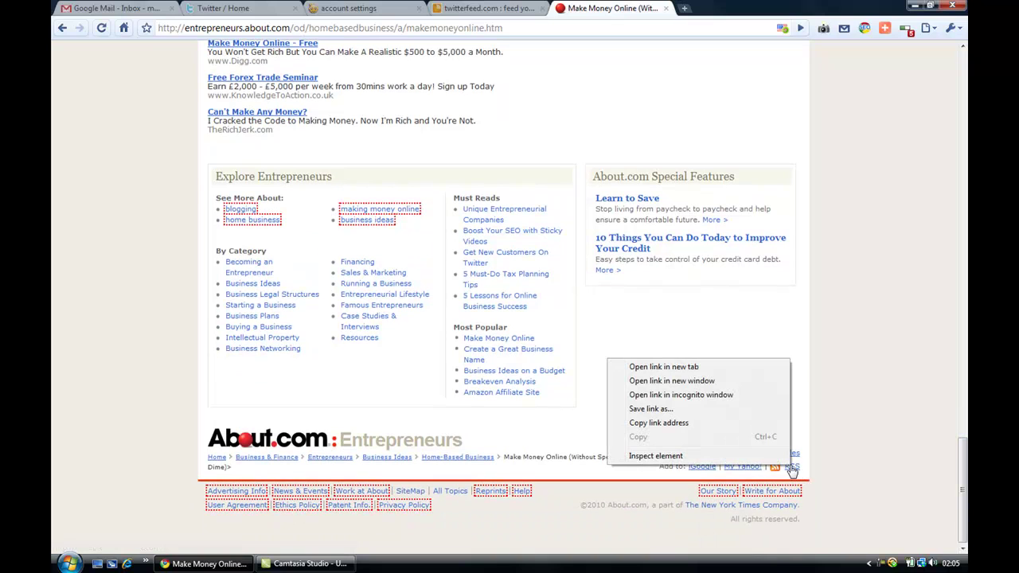
pyautogui.click(698, 423)
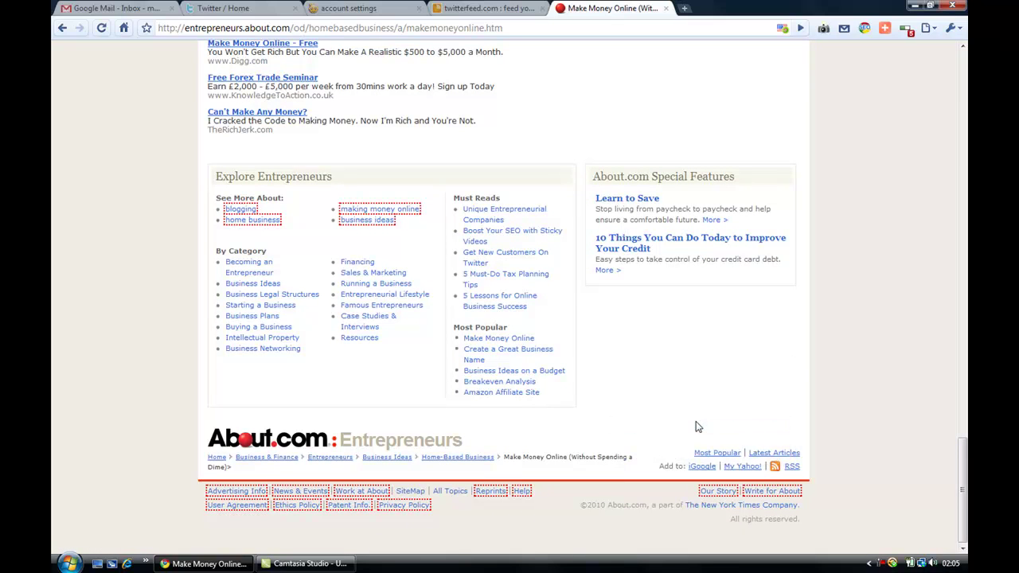
# Step: Switch to the twitterfeed New Feed form and enter "make money online" as the feed name
pyautogui.click(455, 9)
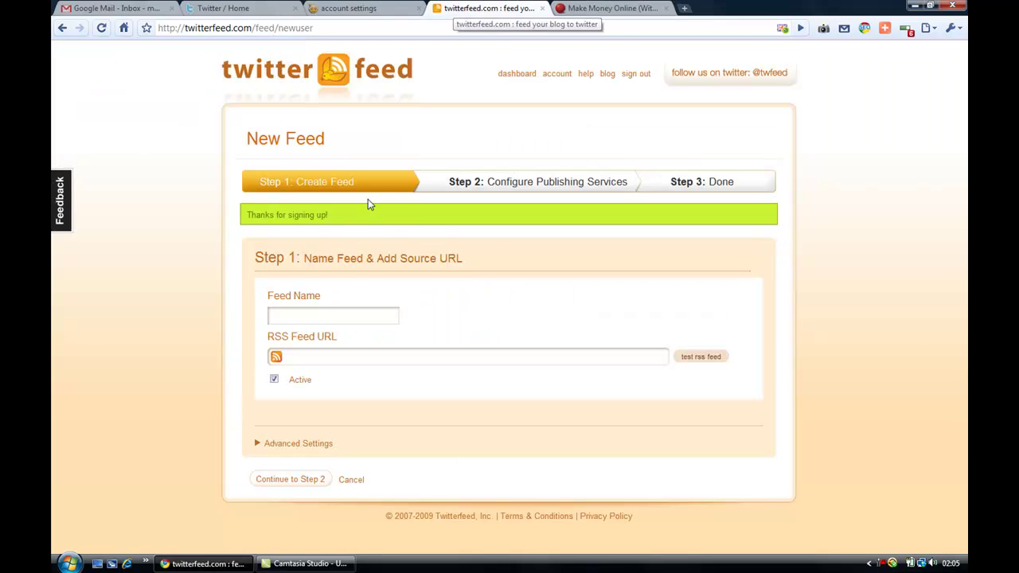
pyautogui.click(324, 315)
pyautogui.write('ma')
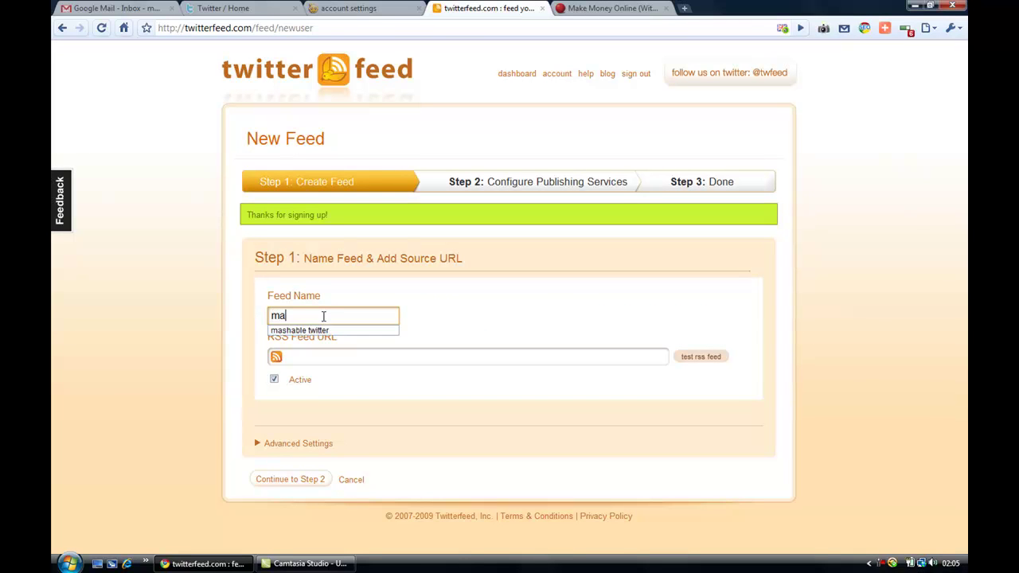
pyautogui.write('ke mo')
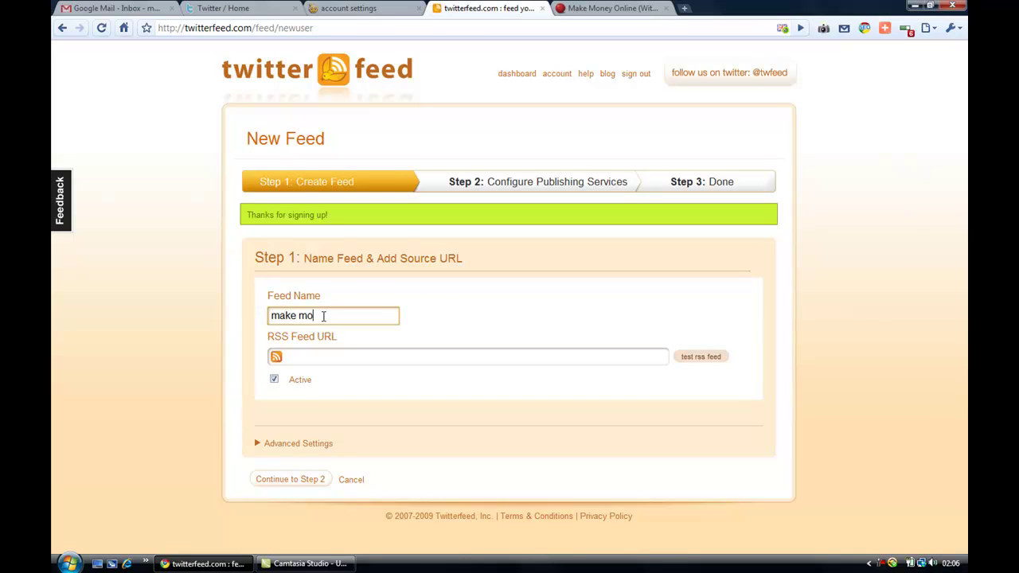
pyautogui.write('ney online')
pyautogui.click(324, 359)
pyautogui.hotkey('ctrl', 'v')
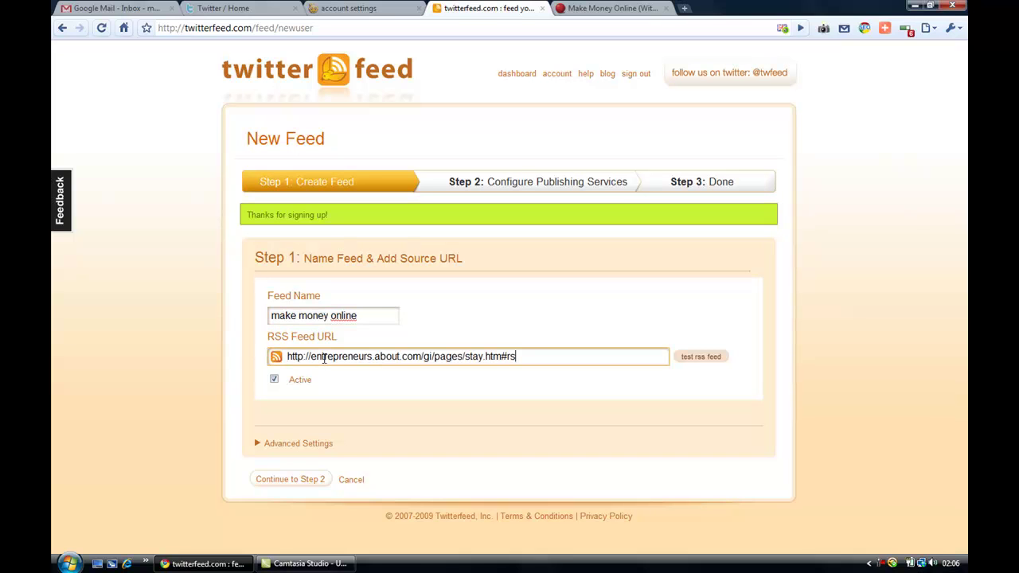
pyautogui.click(697, 359)
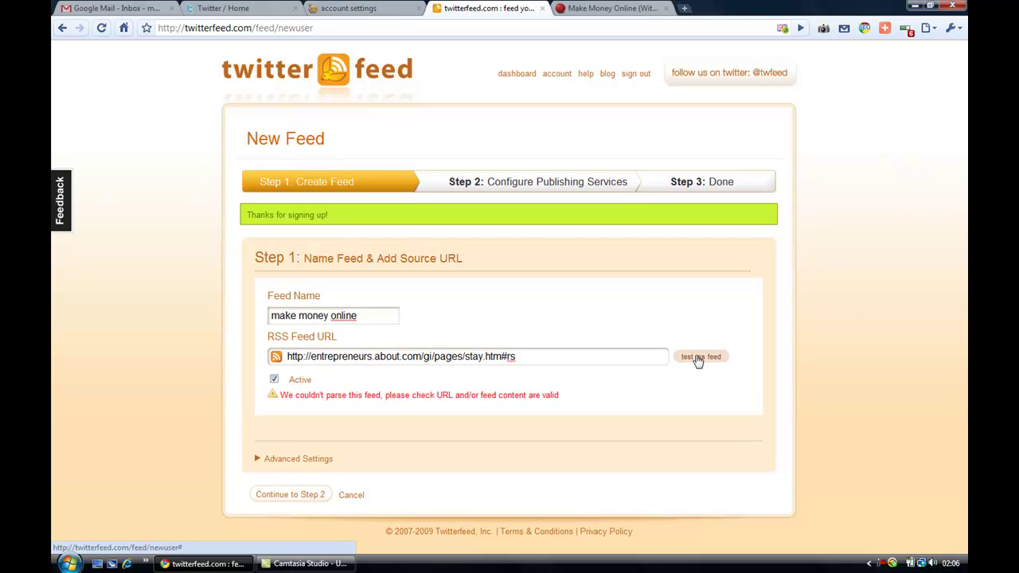
# Step: Switch to the About.com page, open its RSS feeds page and copy the link address of the Entrepreneurs What's Hot RSS feed
pyautogui.click(581, 8)
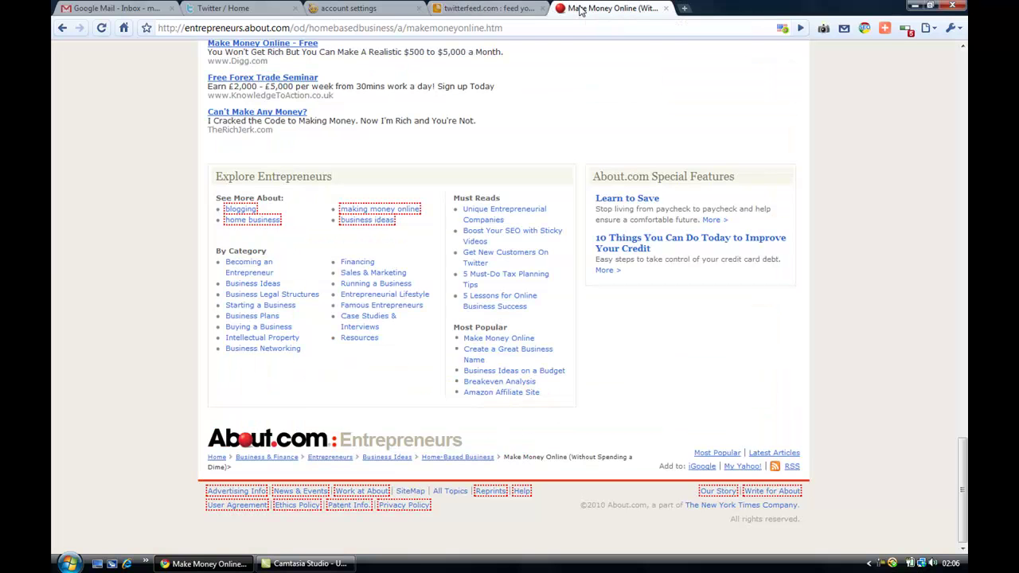
pyautogui.click(791, 467)
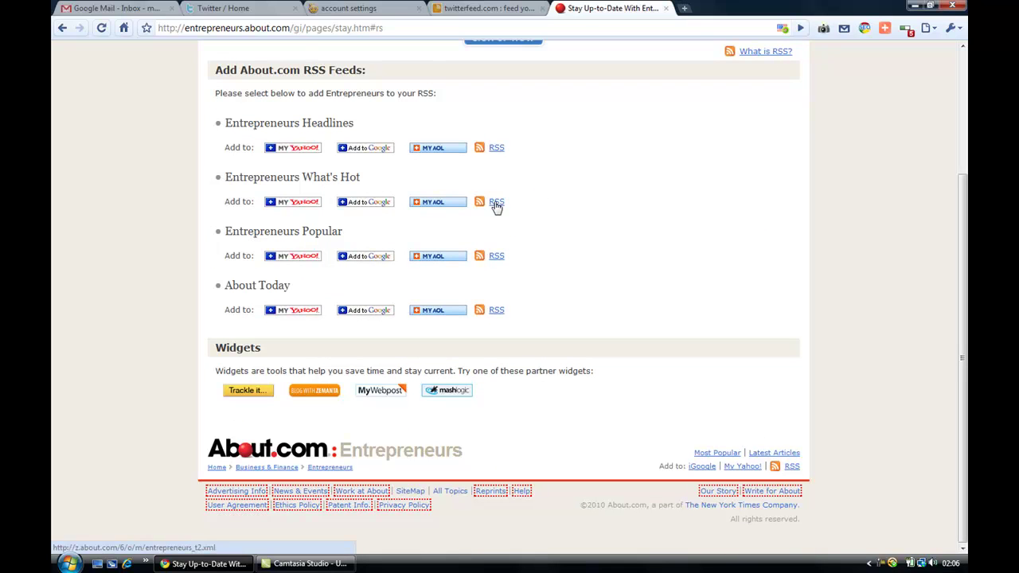
pyautogui.rightClick(496, 205)
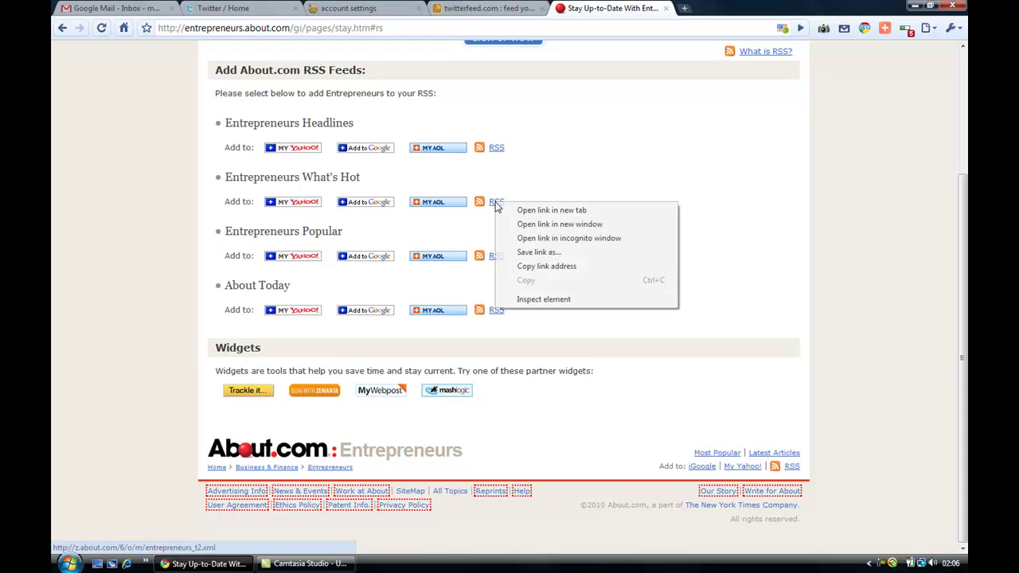
pyautogui.click(555, 271)
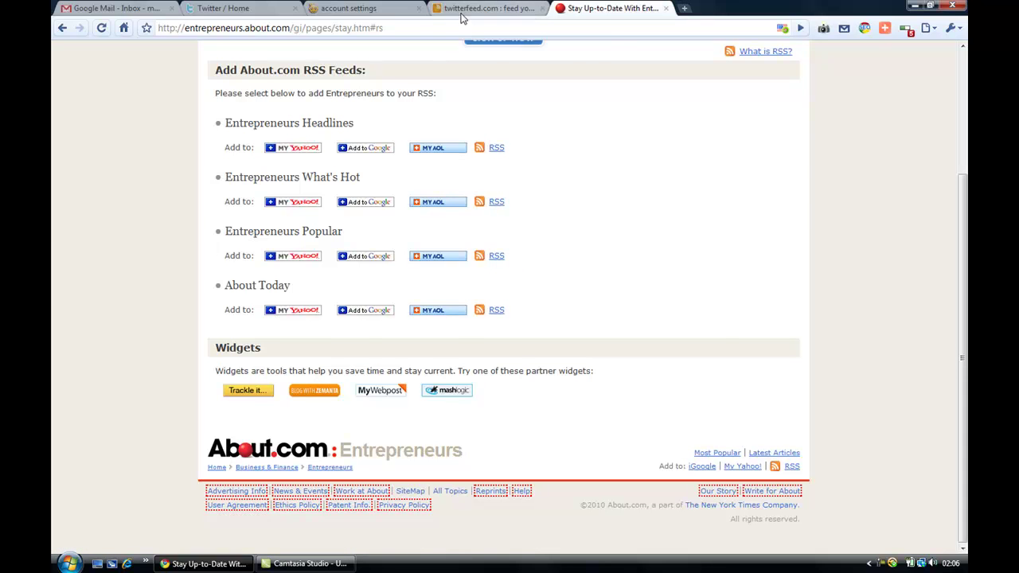
pyautogui.click(461, 16)
pyautogui.click(447, 358)
pyautogui.hotkey('ctrl', 'a')
pyautogui.hotkey('ctrl', 'v')
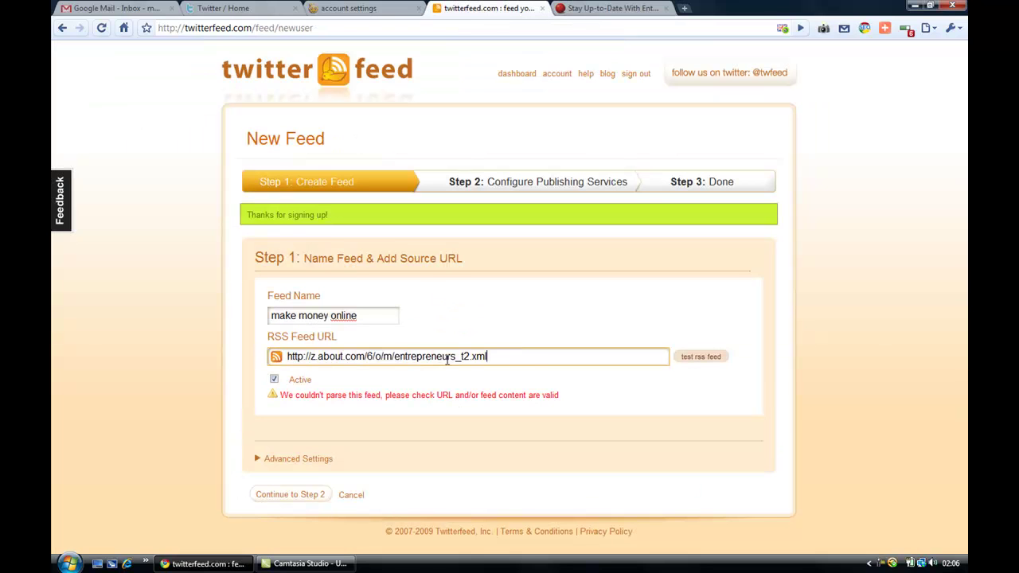
pyautogui.click(692, 358)
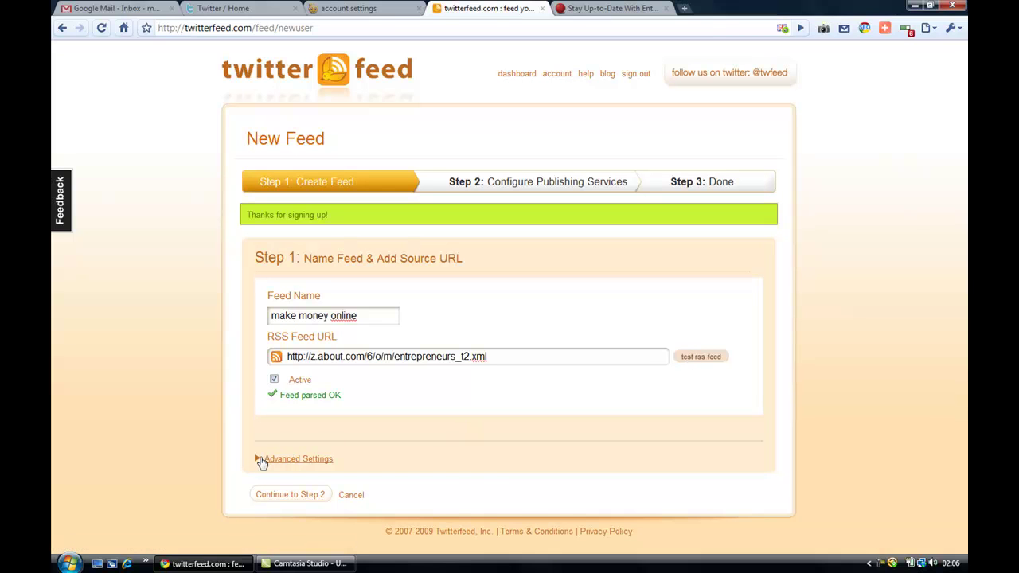
# Step: In the feed's advanced settings, check for new posts every 6 hours and include the title only in the post content
pyautogui.click(298, 459)
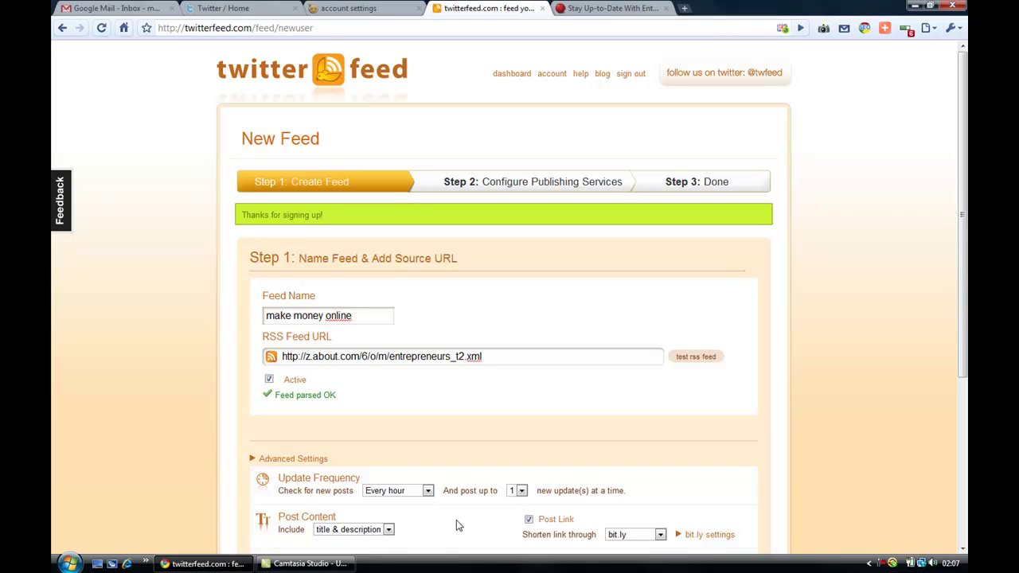
pyautogui.click(427, 491)
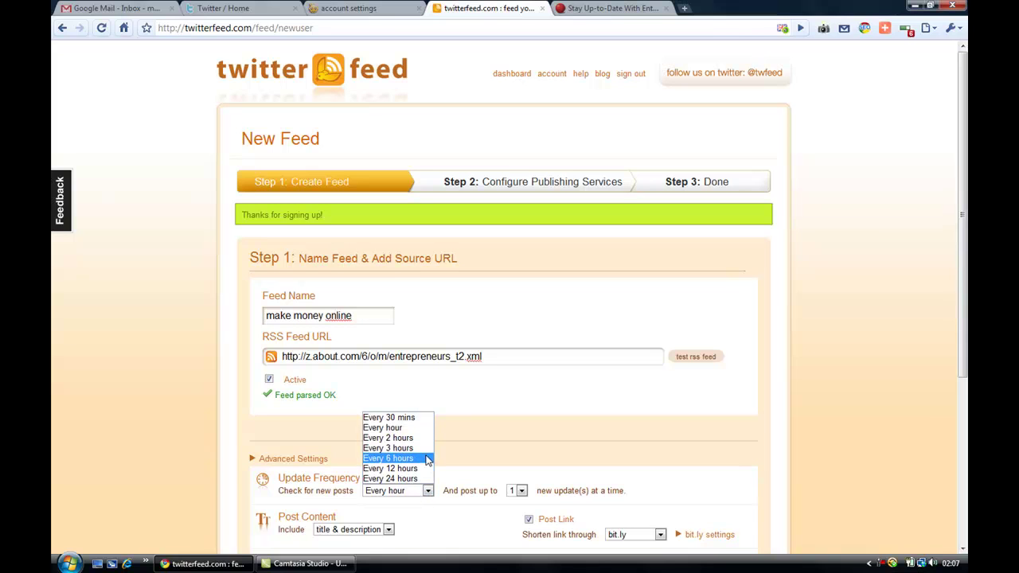
pyautogui.click(425, 457)
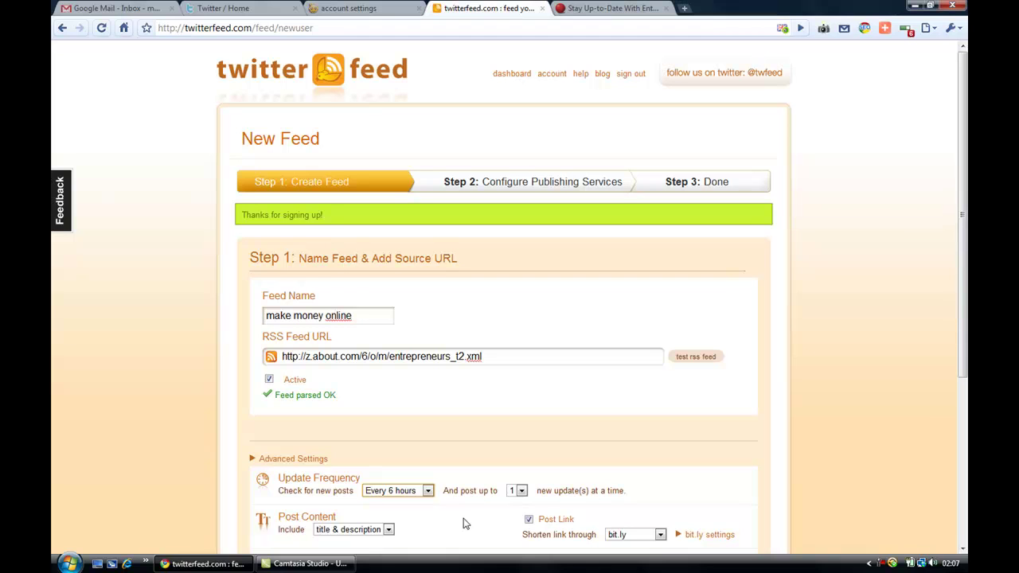
pyautogui.click(428, 491)
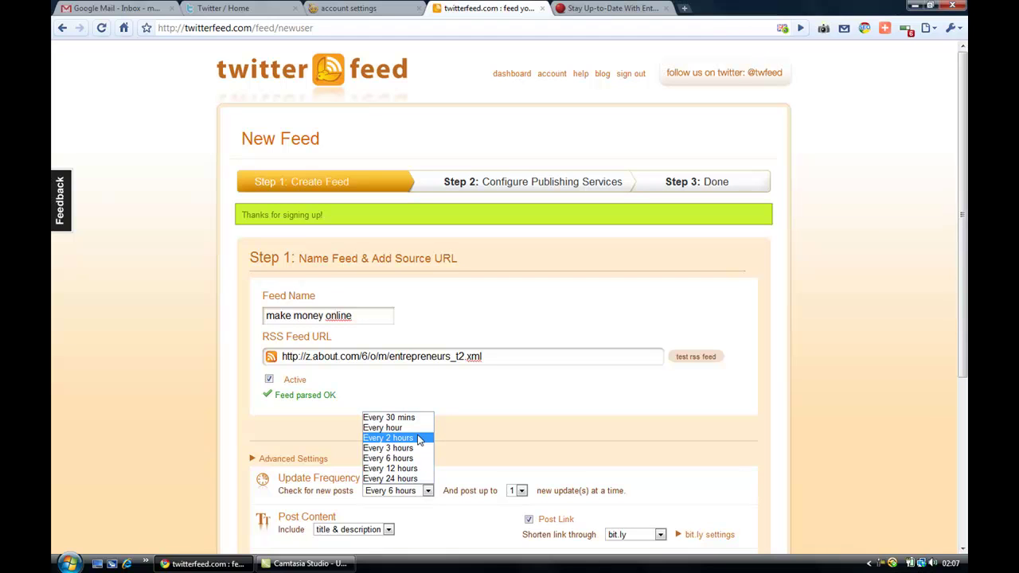
pyautogui.click(434, 514)
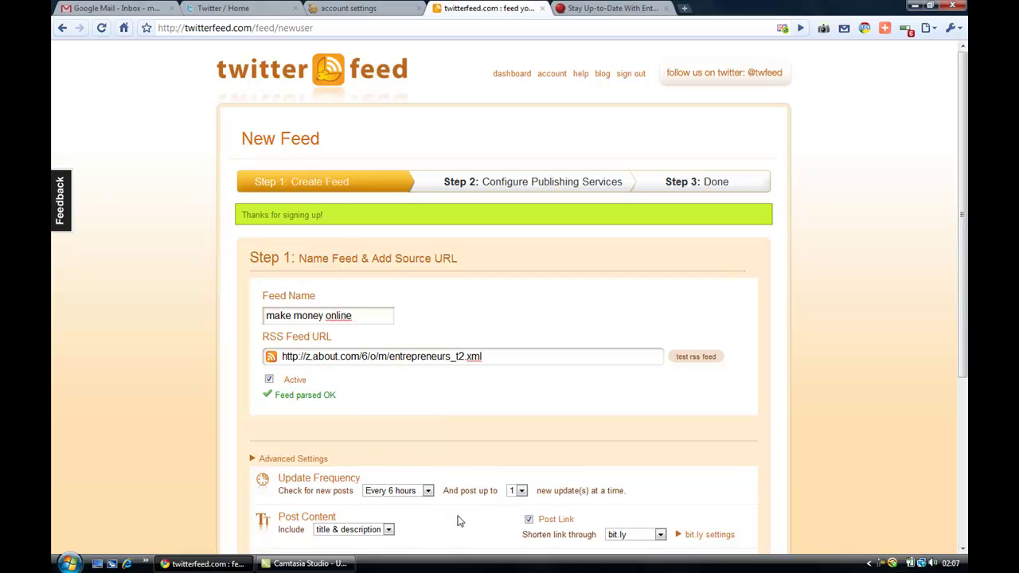
pyautogui.click(388, 530)
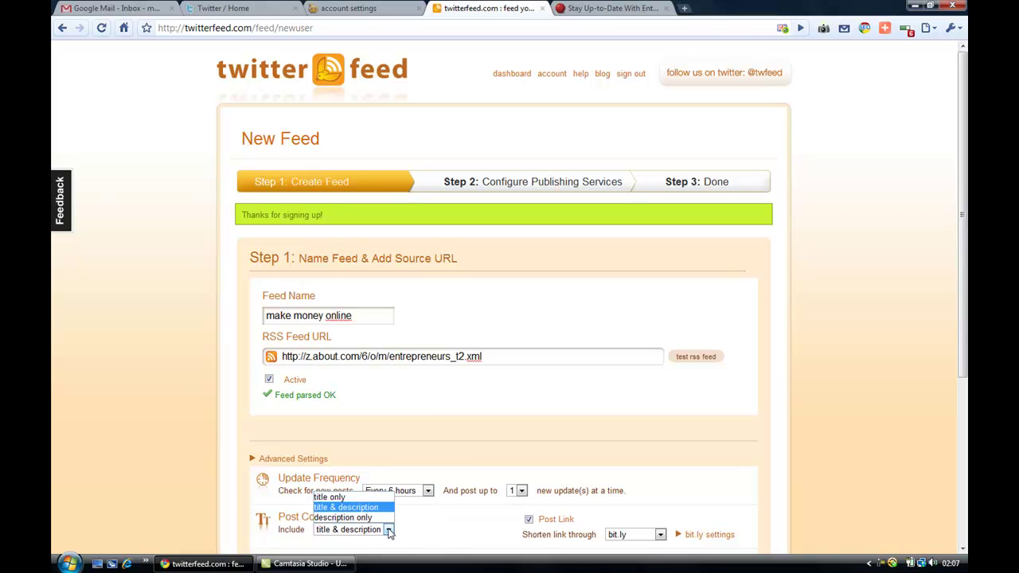
pyautogui.click(383, 498)
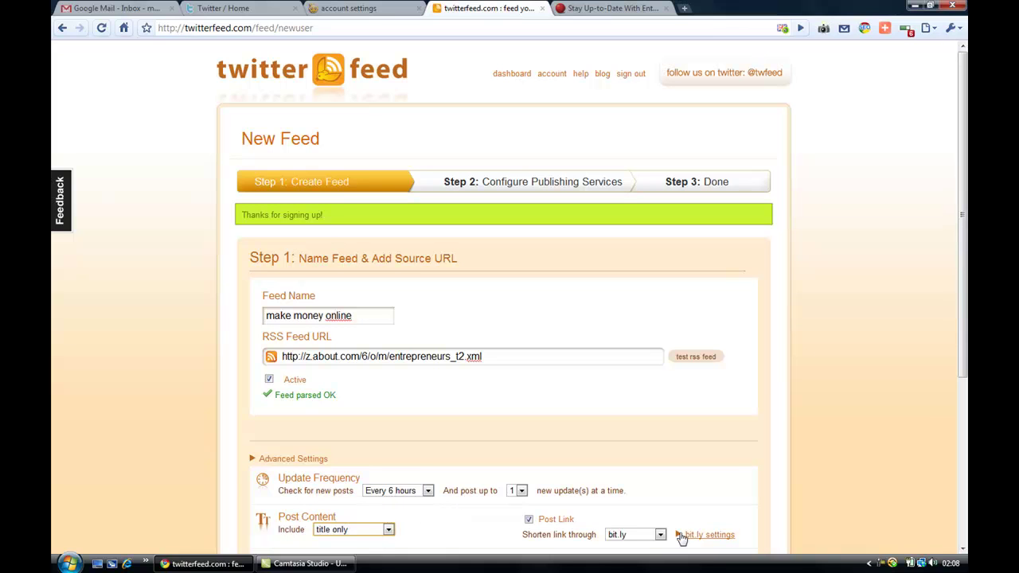
# Step: Keep bit.ly as the link shortener and expand its API settings
pyautogui.click(962, 548)
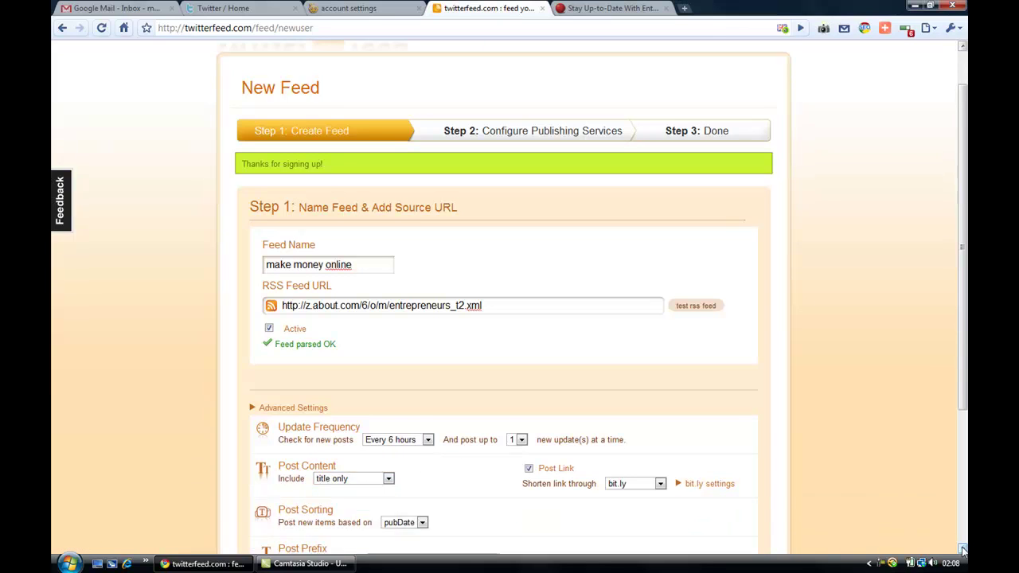
pyautogui.click(962, 549)
pyautogui.click(962, 548)
pyautogui.click(962, 548)
pyautogui.click(962, 549)
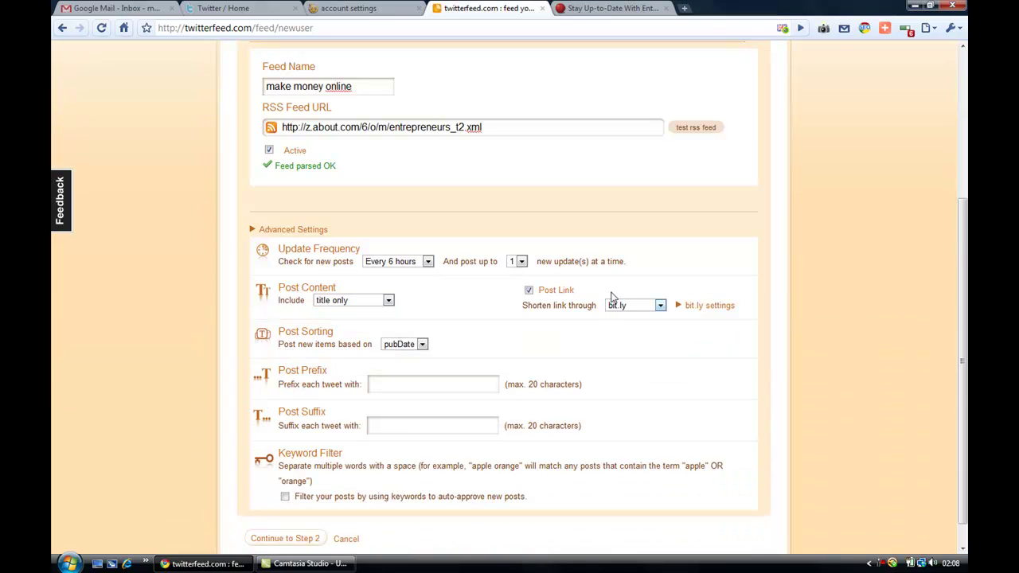
pyautogui.click(374, 8)
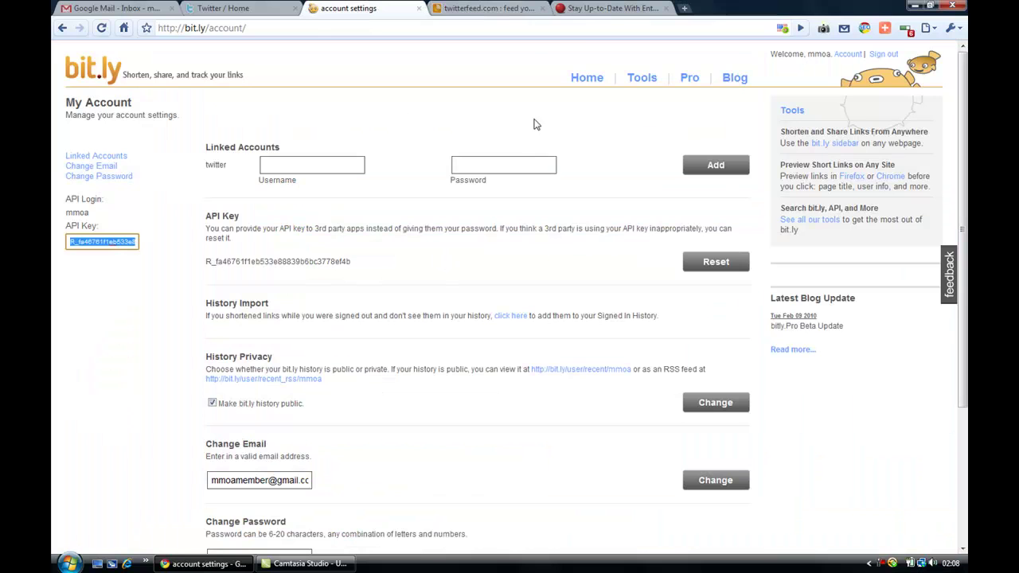
pyautogui.click(582, 10)
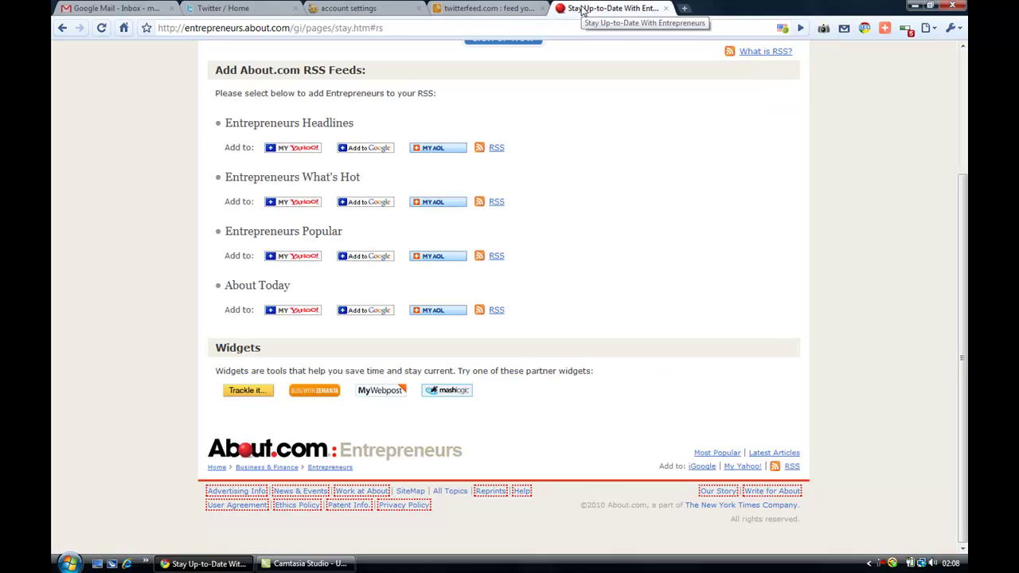
pyautogui.click(481, 12)
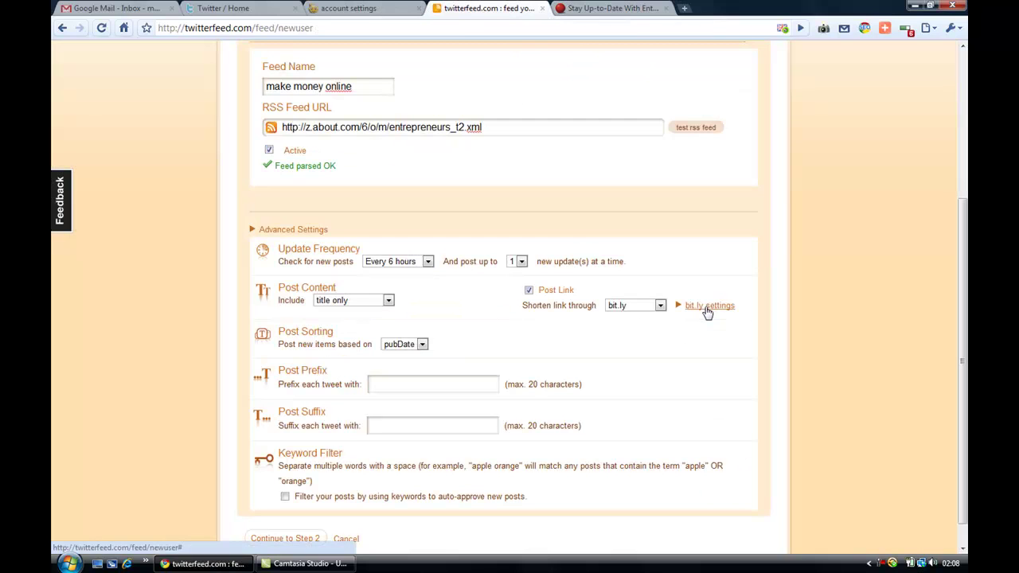
pyautogui.click(660, 306)
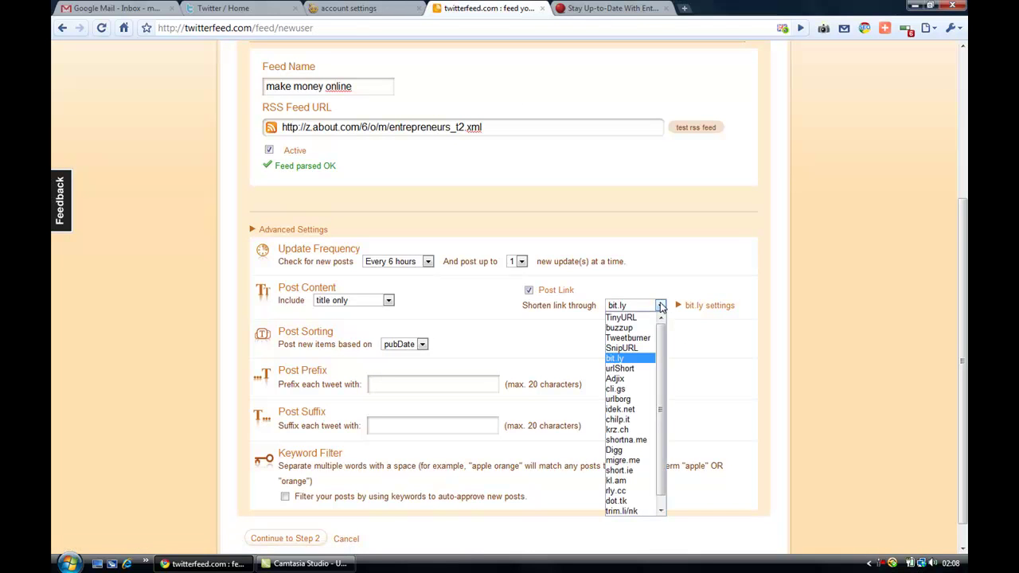
pyautogui.click(661, 307)
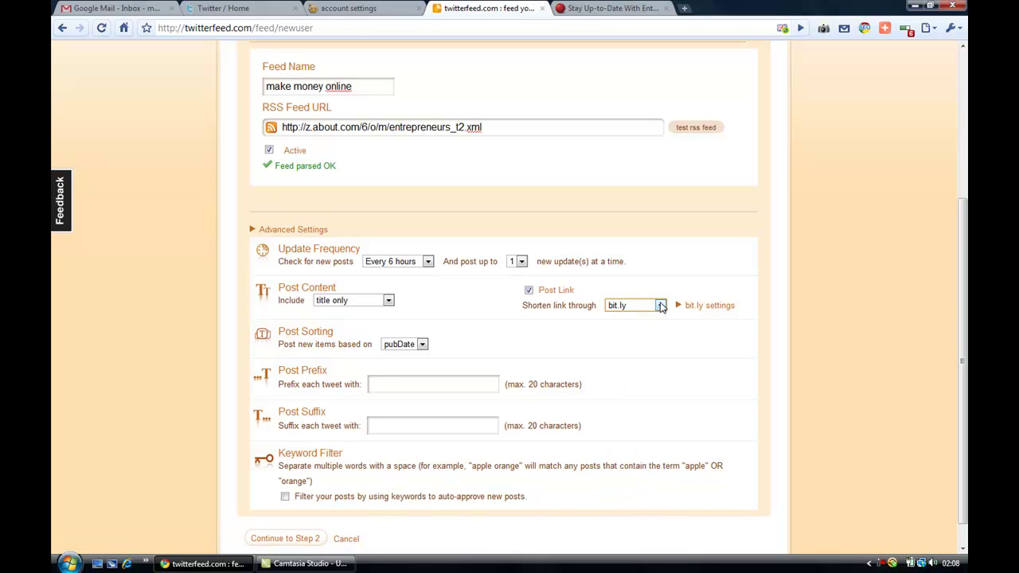
pyautogui.click(709, 307)
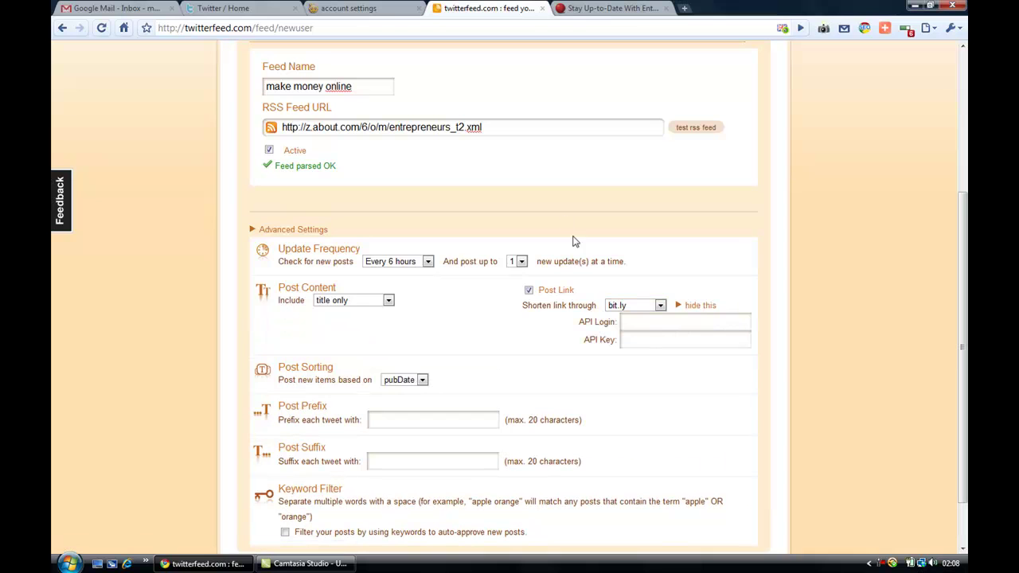
# Step: Get the API key from the bit.ly account settings page and paste it into the API Key field in twitterfeed
pyautogui.click(375, 15)
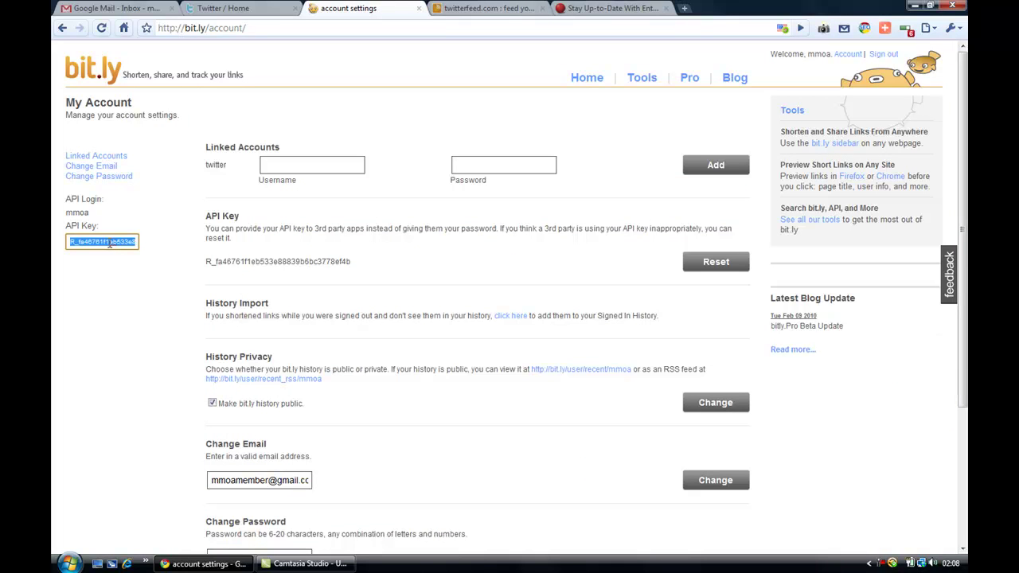
pyautogui.click(487, 9)
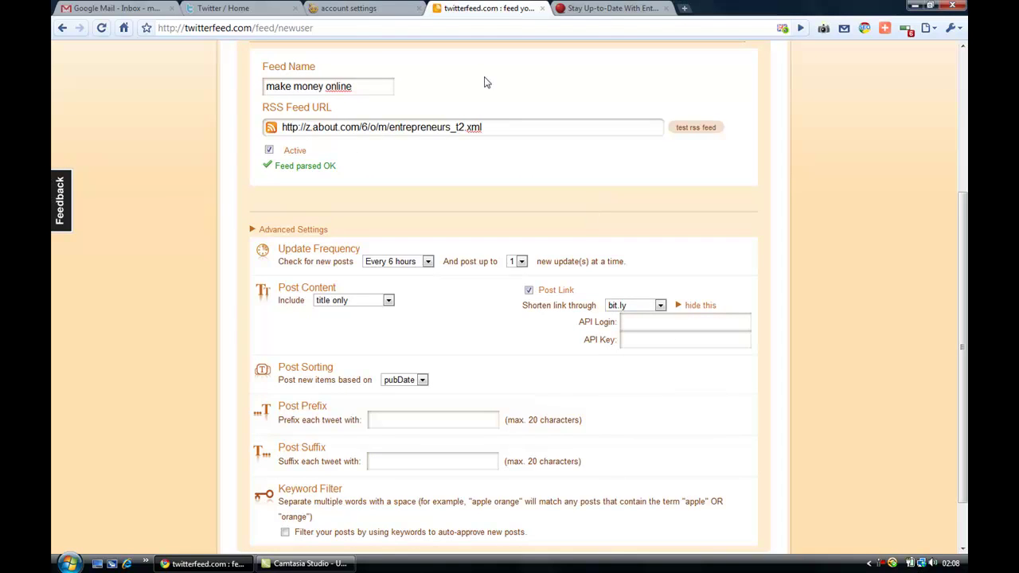
pyautogui.click(369, 10)
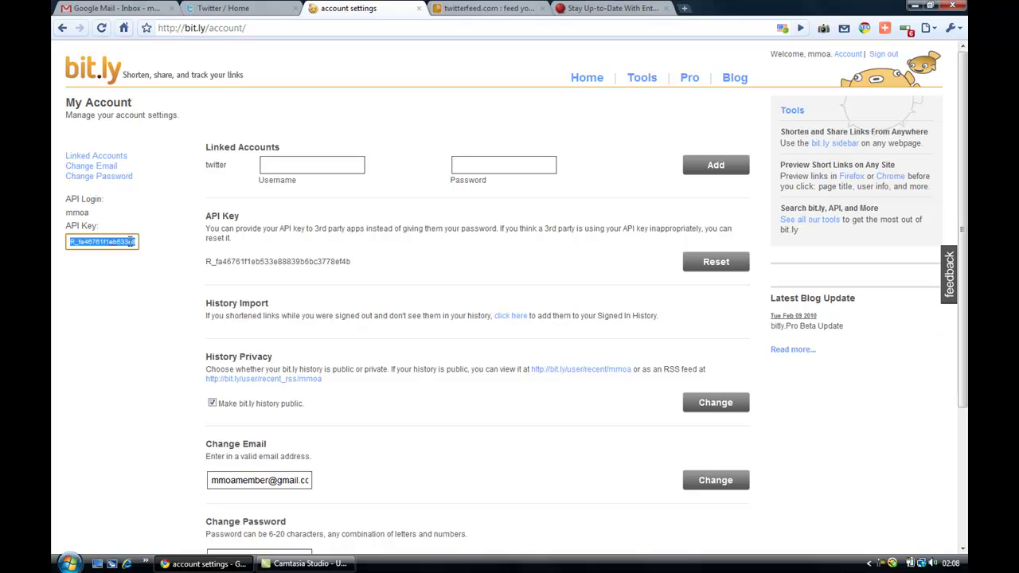
pyautogui.click(482, 9)
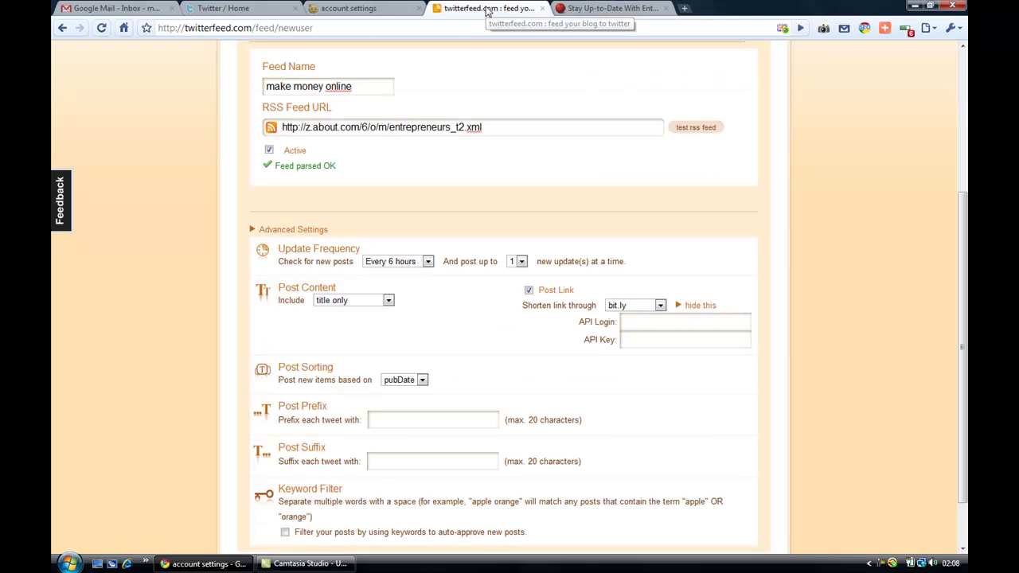
pyautogui.click(685, 340)
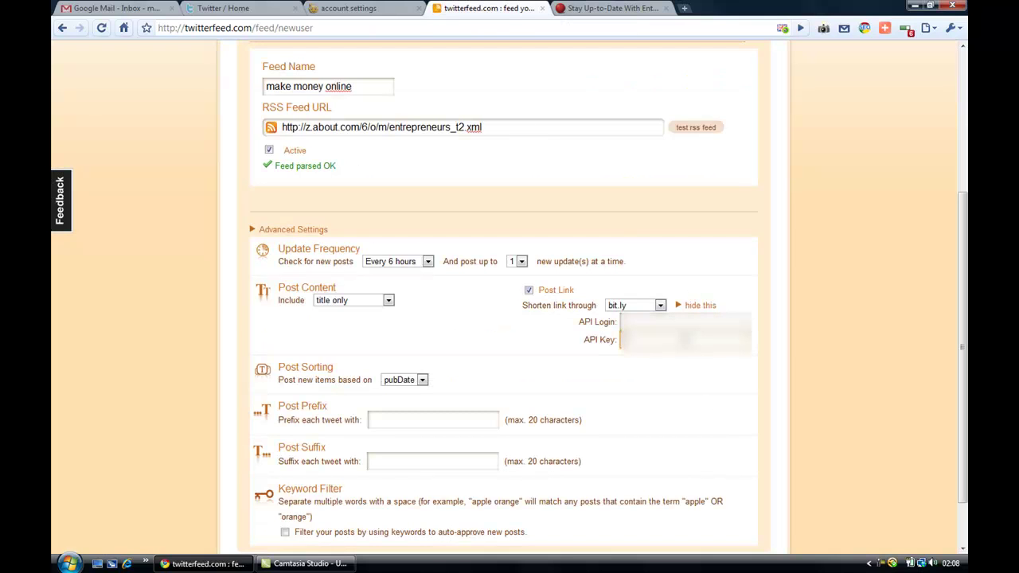
pyautogui.hotkey('ctrl', 'v')
# Step: Close the About.com page, look up the API login in the bit.ly account and enter it in twitterfeed's API Login field
pyautogui.click(673, 323)
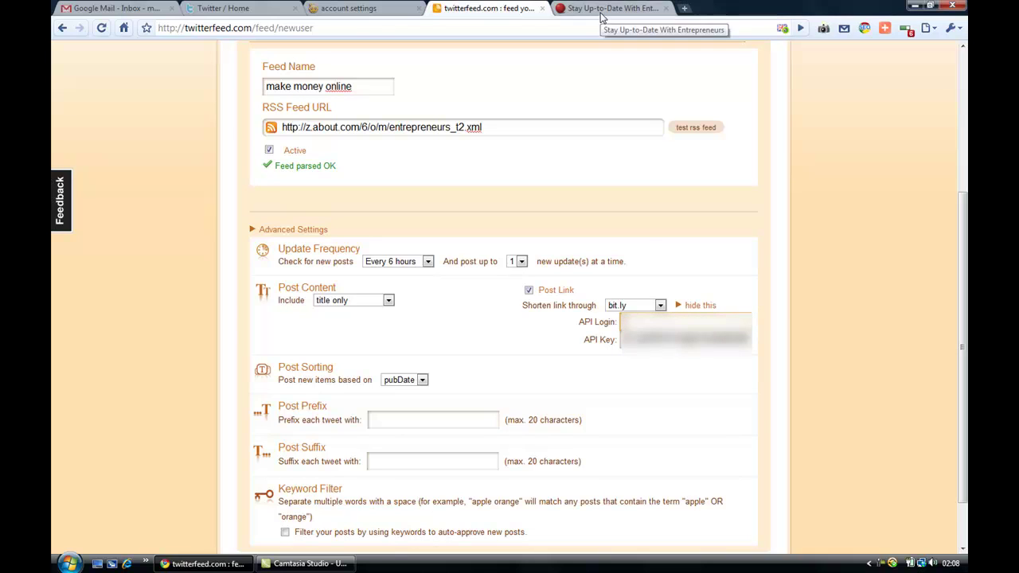
pyautogui.click(666, 8)
pyautogui.click(361, 10)
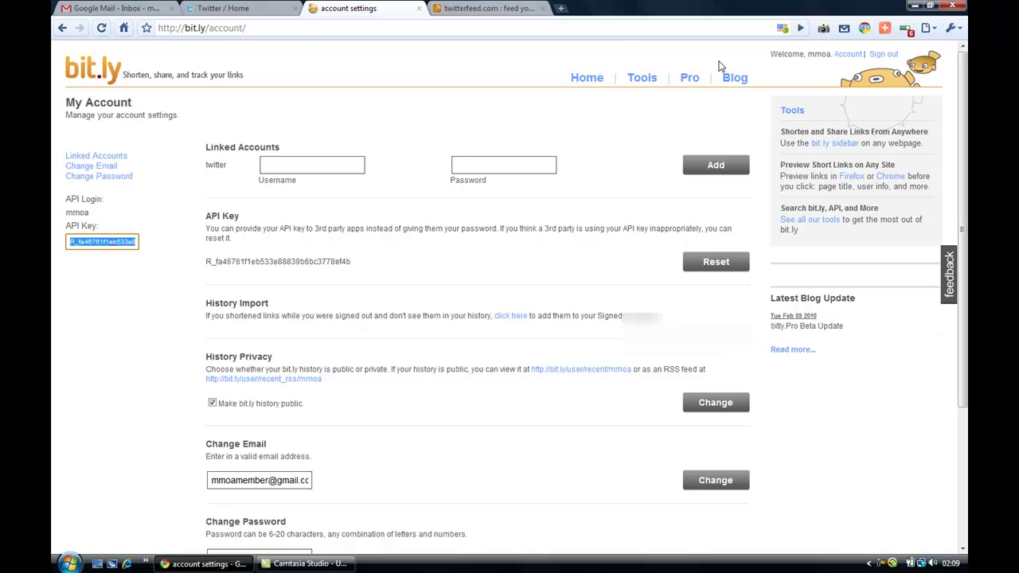
pyautogui.click(465, 10)
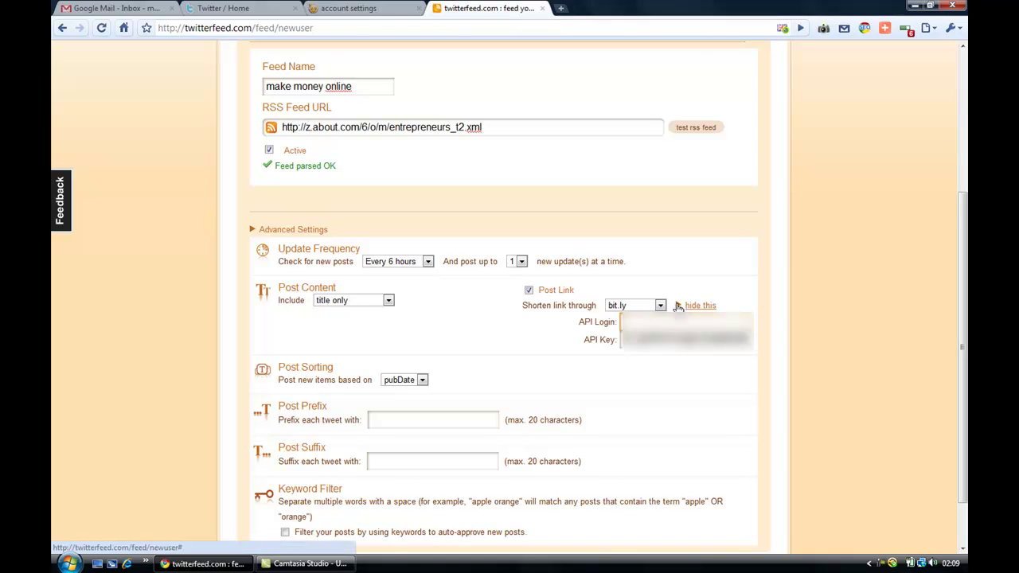
pyautogui.write('login')
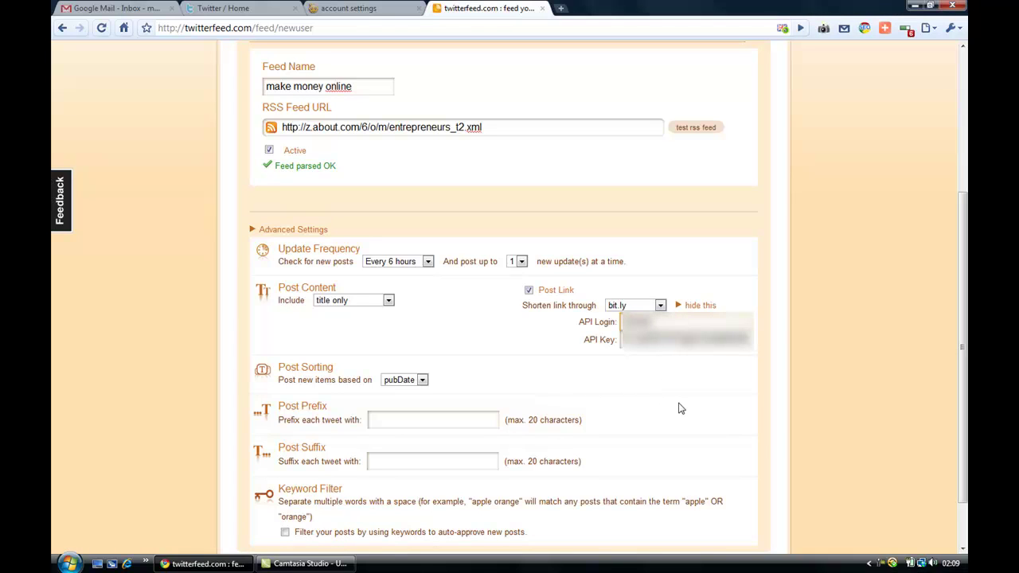
# Step: Set the post prefix for each tweet to the word Reading followed by a space and an opening double quotation mark
pyautogui.click(377, 419)
pyautogui.click(373, 418)
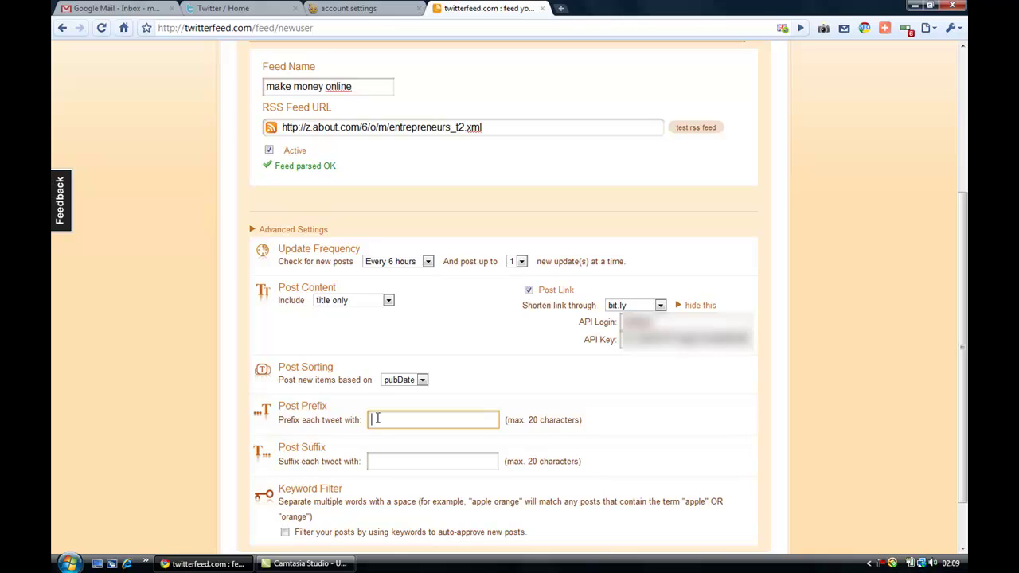
pyautogui.press('capslock')
pyautogui.write('R')
pyautogui.press('capslock')
pyautogui.write('eading')
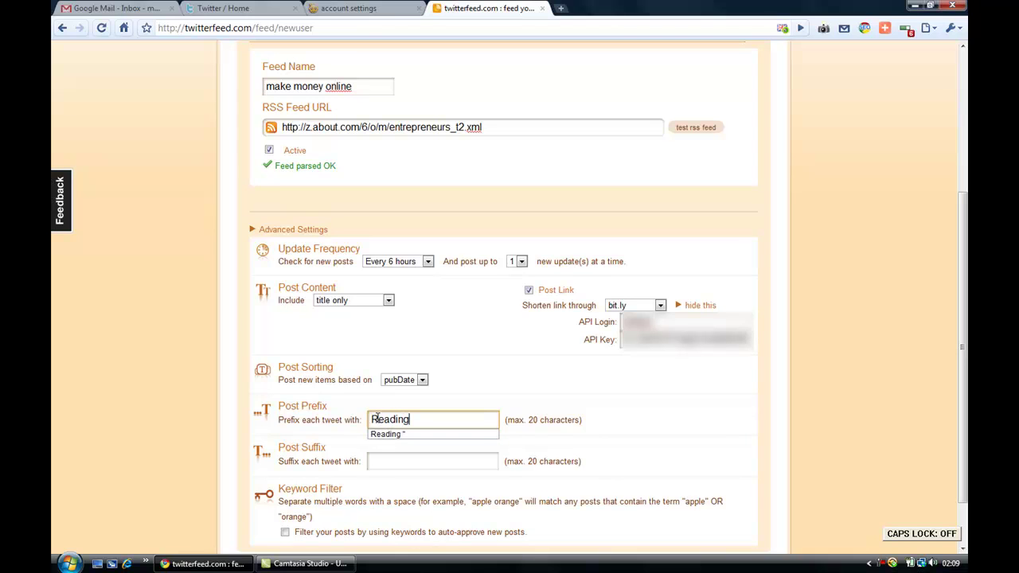
pyautogui.write(' "')
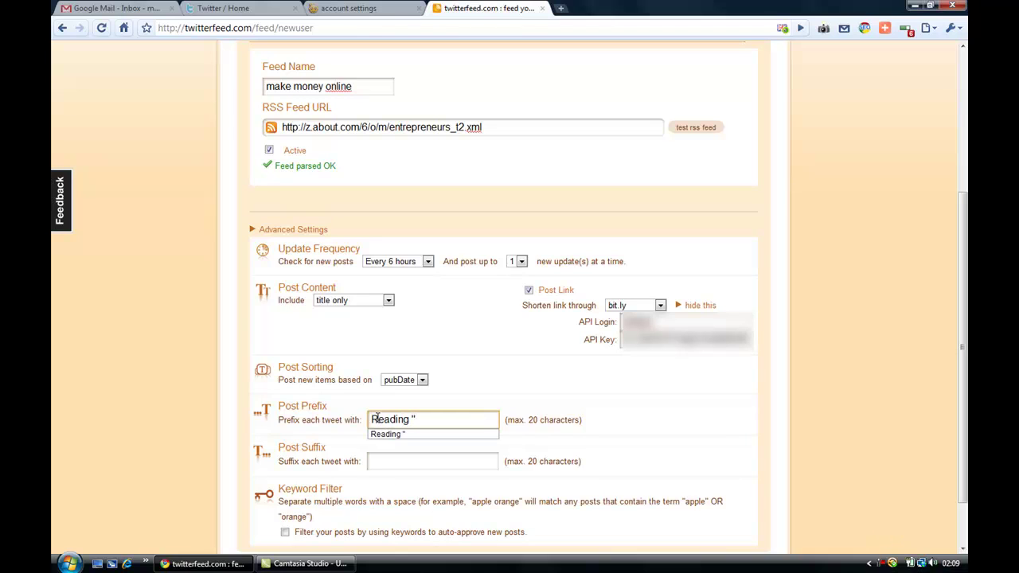
pyautogui.write('w')
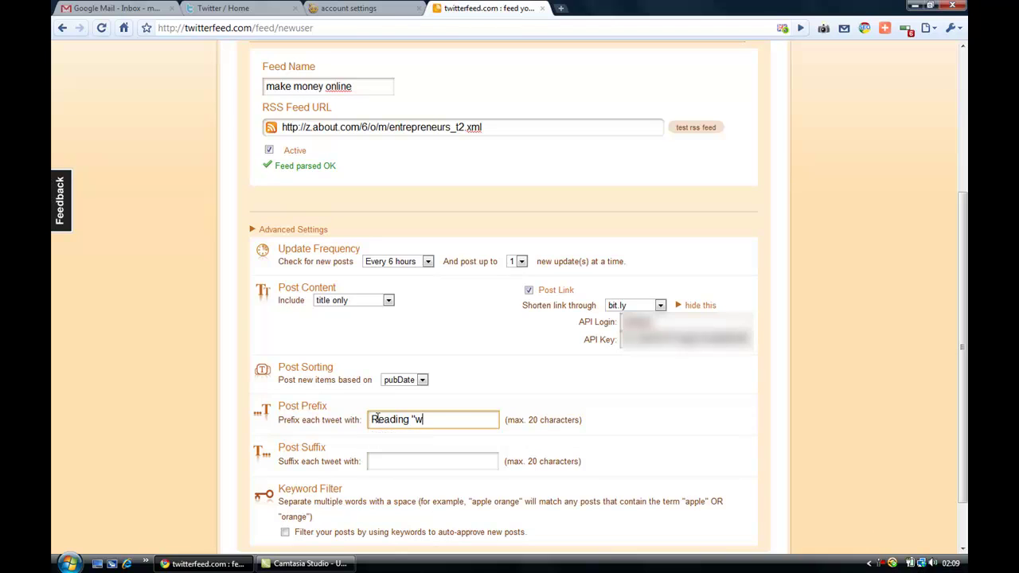
pyautogui.write('wwwwwwww')
pyautogui.press('BackSpace')
pyautogui.press('BackSpace')
pyautogui.press('BackSpace')
pyautogui.press('BackSpace')
pyautogui.press('BackSpace')
pyautogui.press('BackSpace')
pyautogui.press('BackSpace')
pyautogui.press('BackSpace')
pyautogui.press('BackSpace')
pyautogui.press('BackSpace')
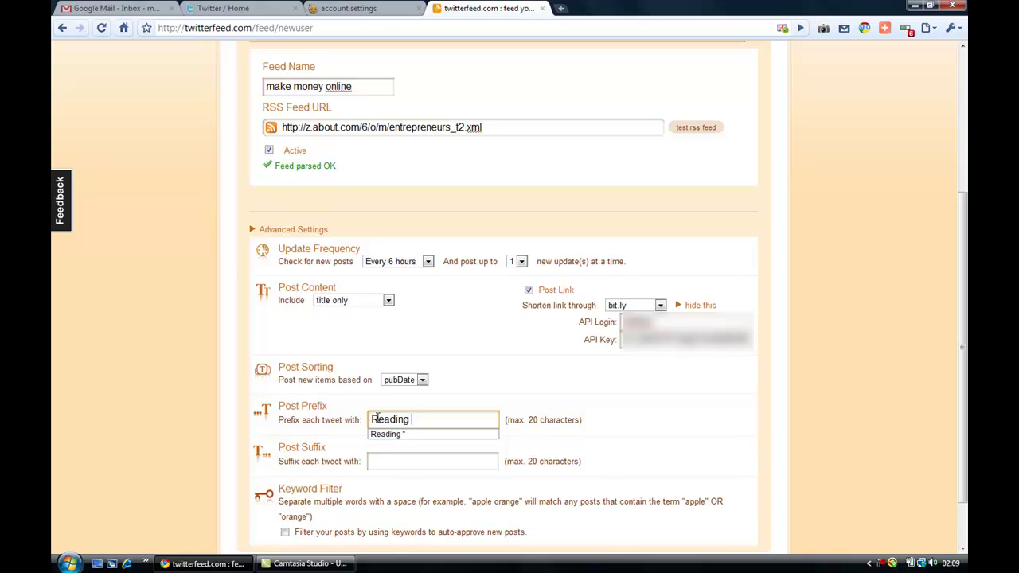
pyautogui.write('"')
pyautogui.press('Down')
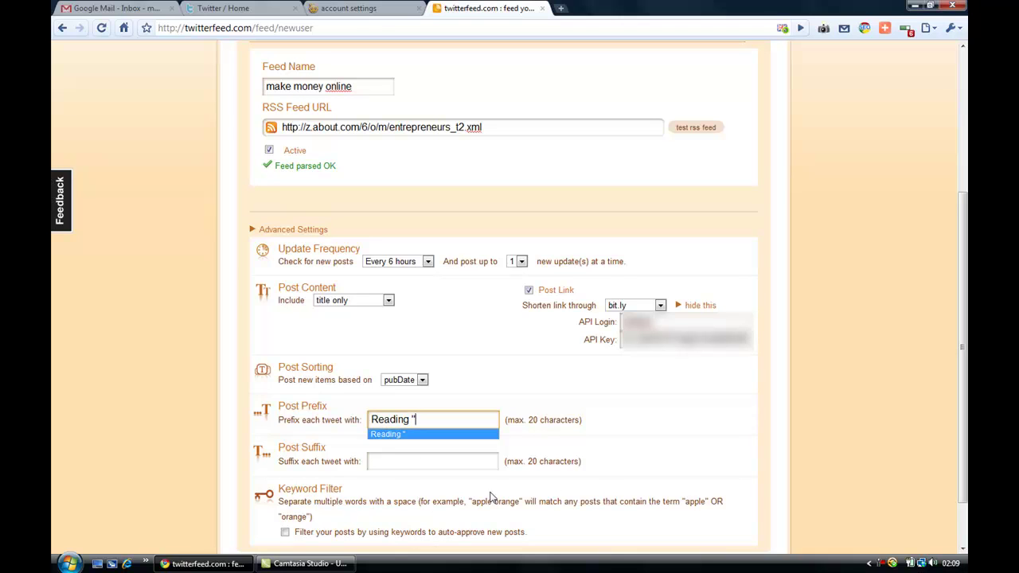
# Step: Continue to Step 2 of the feed setup and choose Twitter as the publishing service
pyautogui.click(962, 549)
pyautogui.click(962, 549)
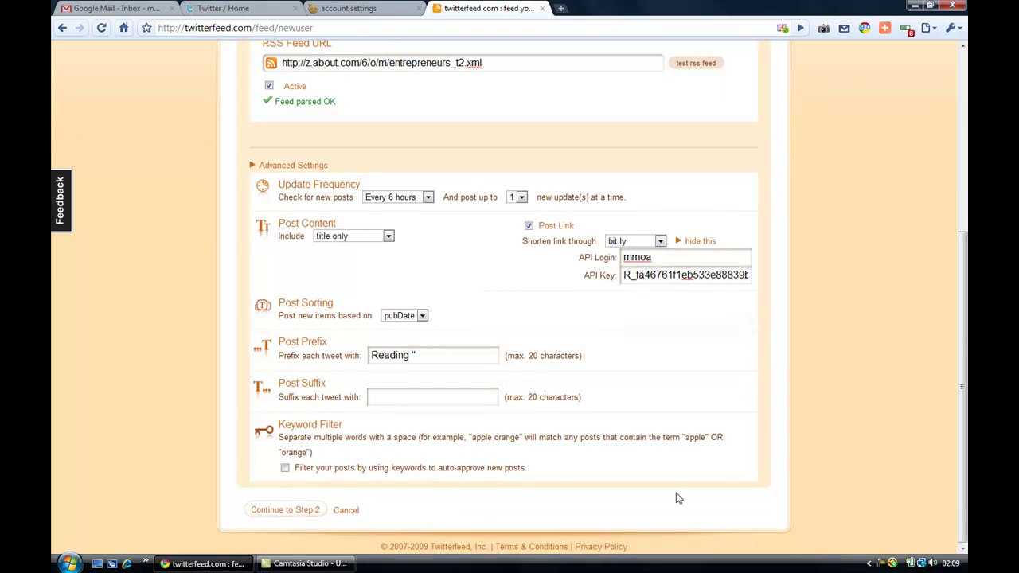
pyautogui.click(280, 511)
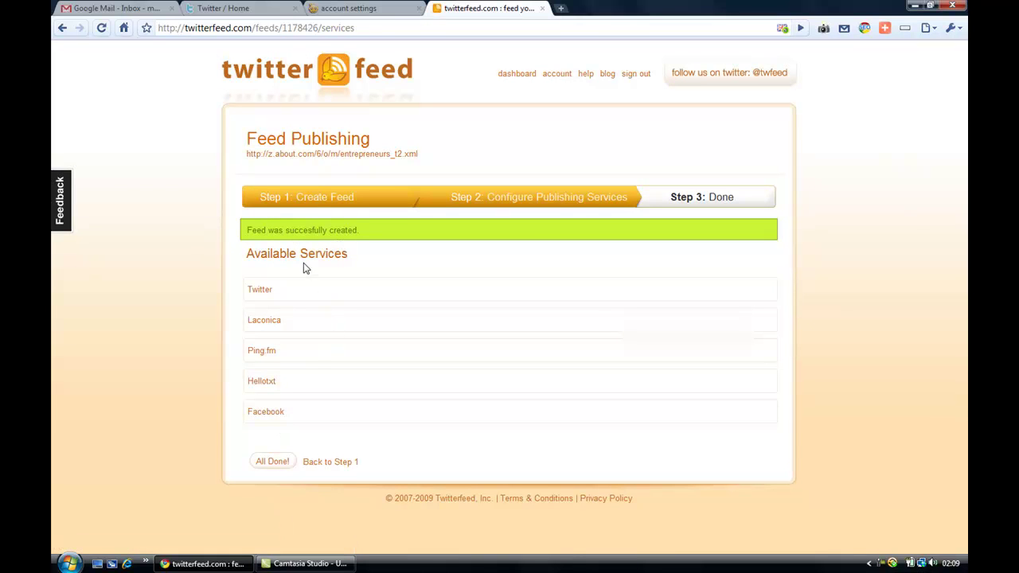
pyautogui.click(260, 290)
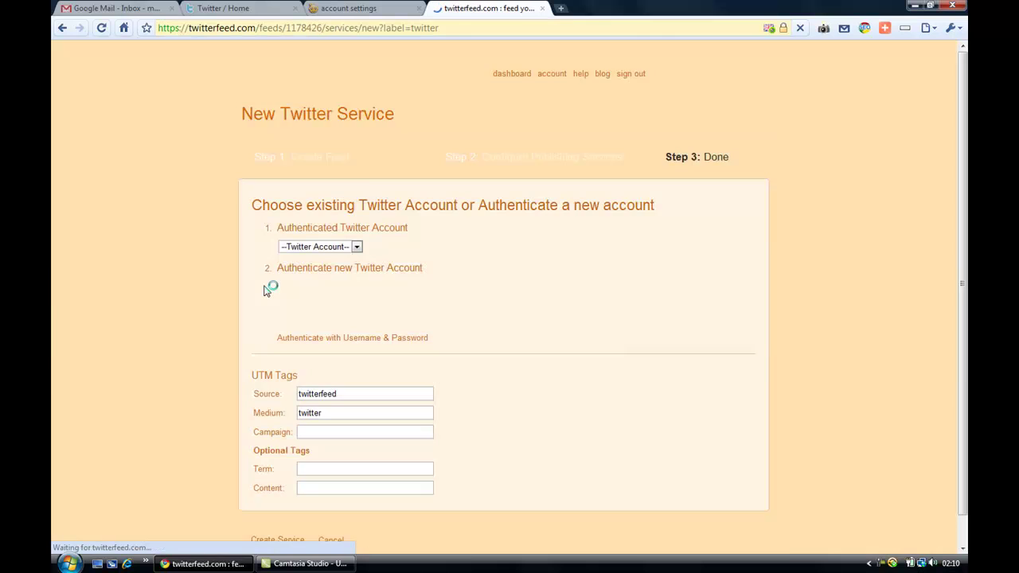